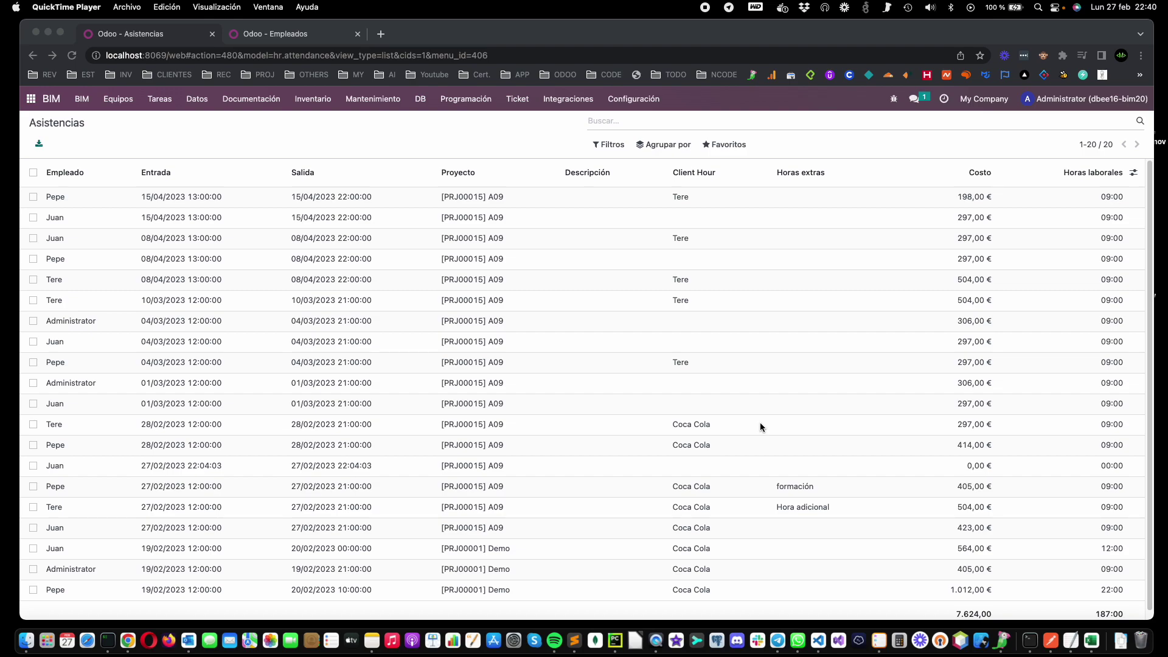
# Step: Create a new employee record with the employee's name and an hourly cost (Coste de hora) of 40, and save it
pyautogui.click(389, 136)
pyautogui.click(314, 34)
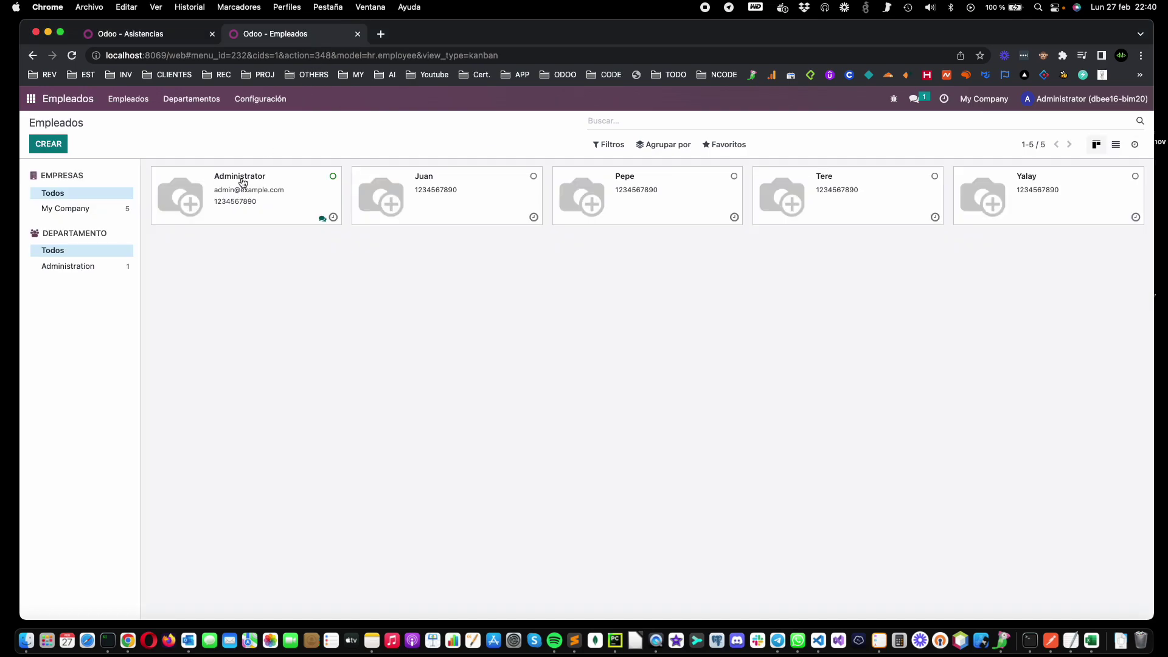
pyautogui.hotkey('alt', 'c')
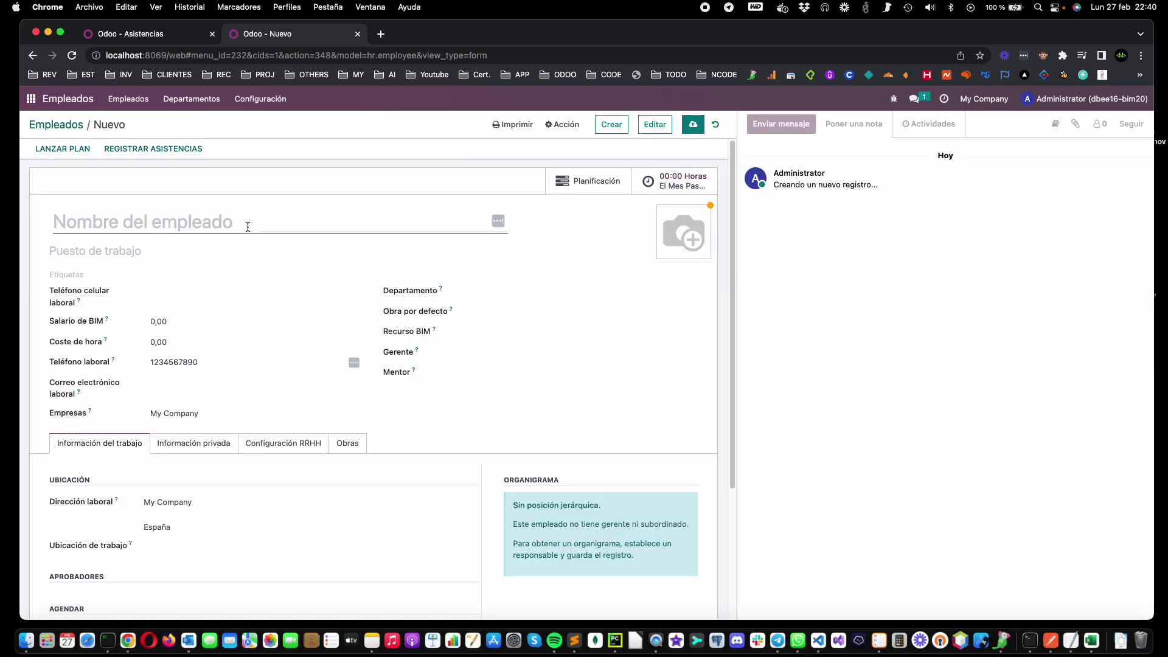
pyautogui.write('Jose Miguel')
pyautogui.click(123, 339)
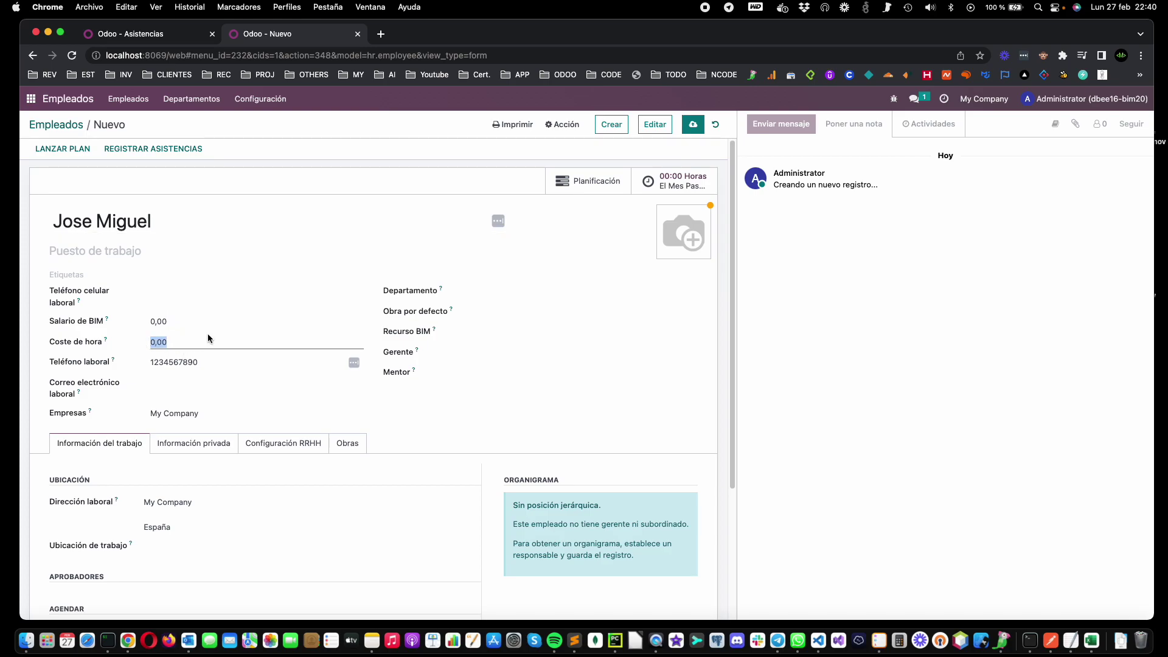
pyautogui.write('04')
pyautogui.click(789, 323)
pyautogui.click(693, 124)
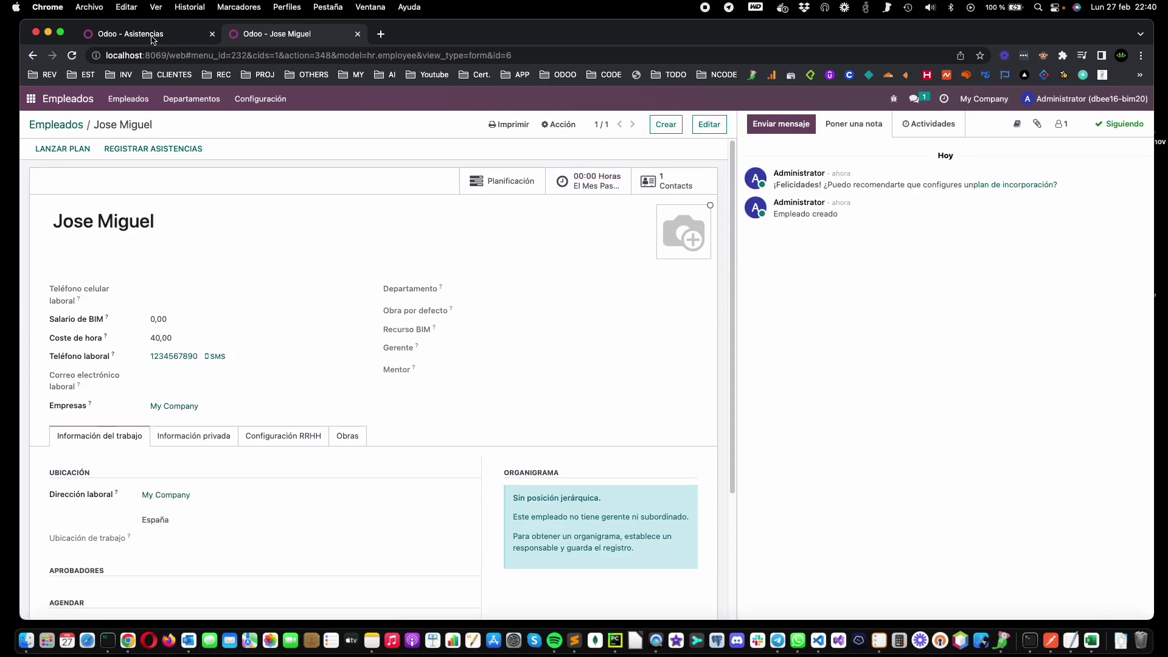
# Step: Create a new mass attendance (Asistencia masiva) in the BIM module for project [PRJ00015] A09
pyautogui.click(146, 33)
pyautogui.click(198, 101)
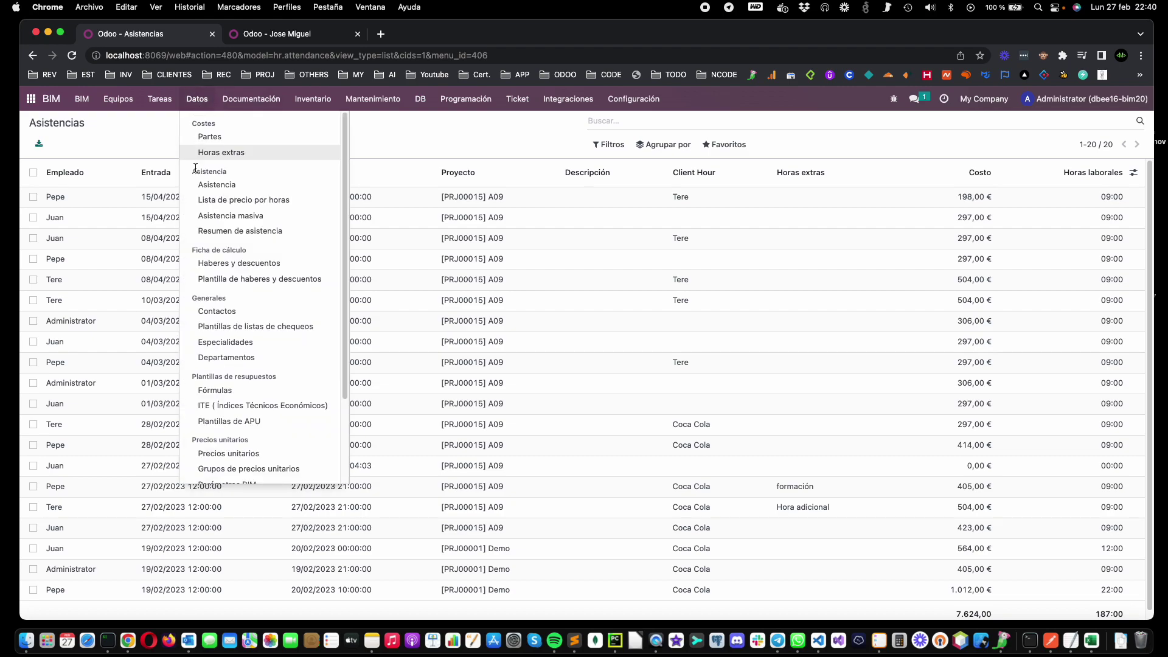
pyautogui.click(235, 216)
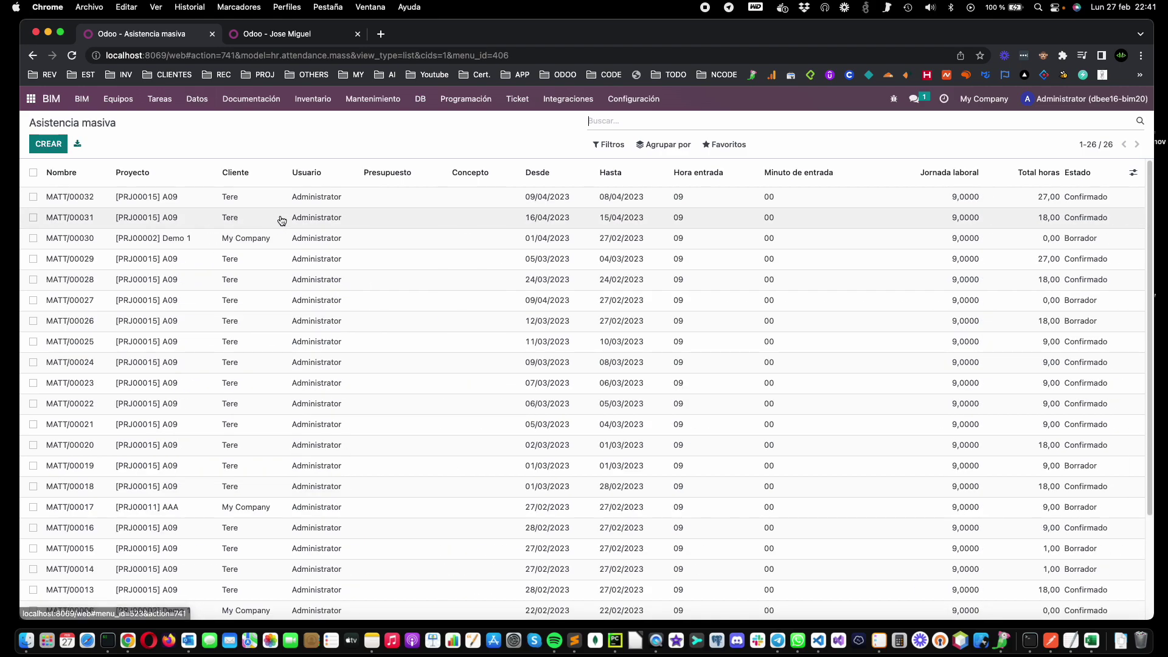
pyautogui.click(53, 148)
pyautogui.click(169, 222)
pyautogui.click(161, 238)
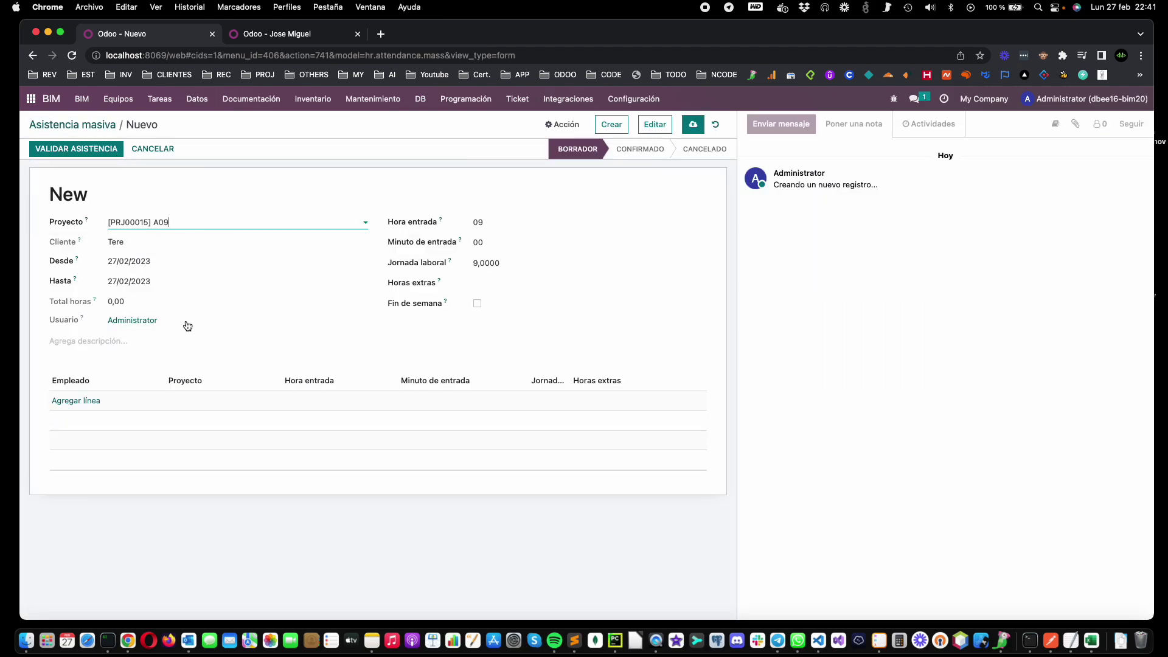
# Step: Add two lines to the mass attendance, one for the newly created employee and one for the employee named like the client
pyautogui.click(67, 415)
pyautogui.click(71, 403)
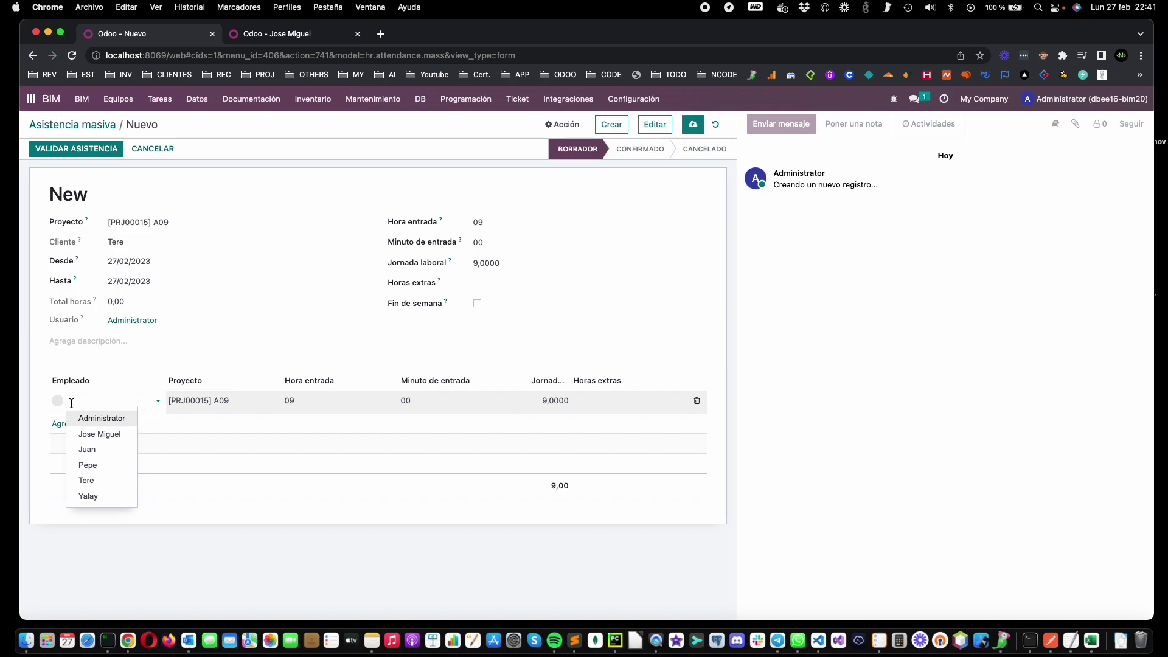
pyautogui.click(103, 433)
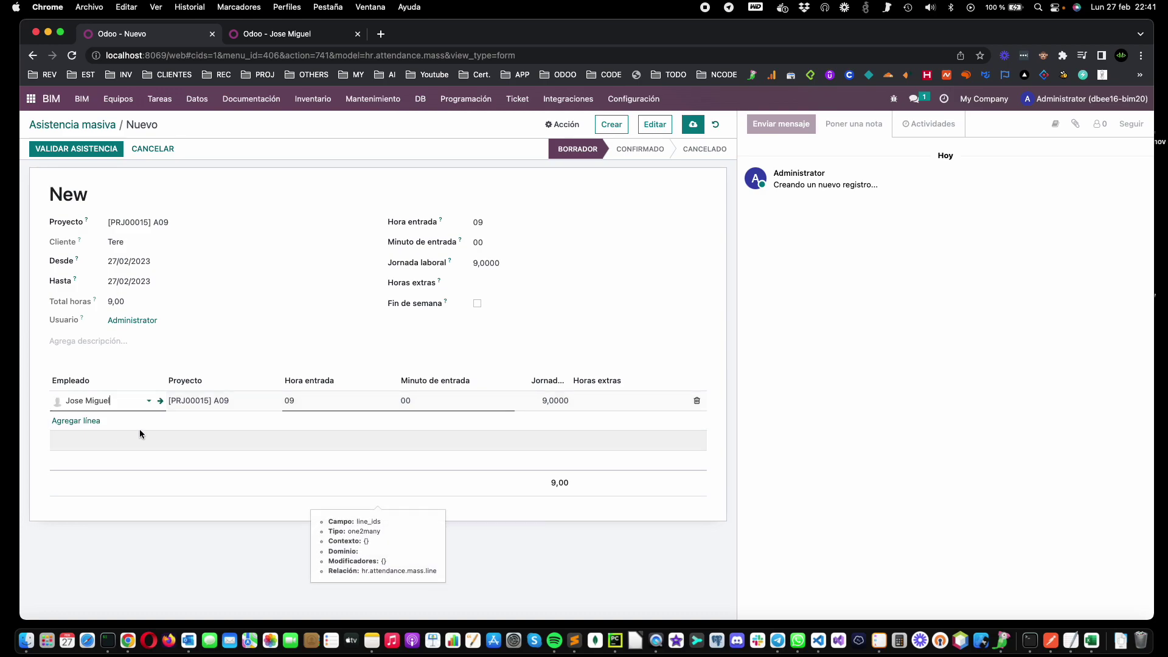
pyautogui.click(67, 421)
pyautogui.click(76, 420)
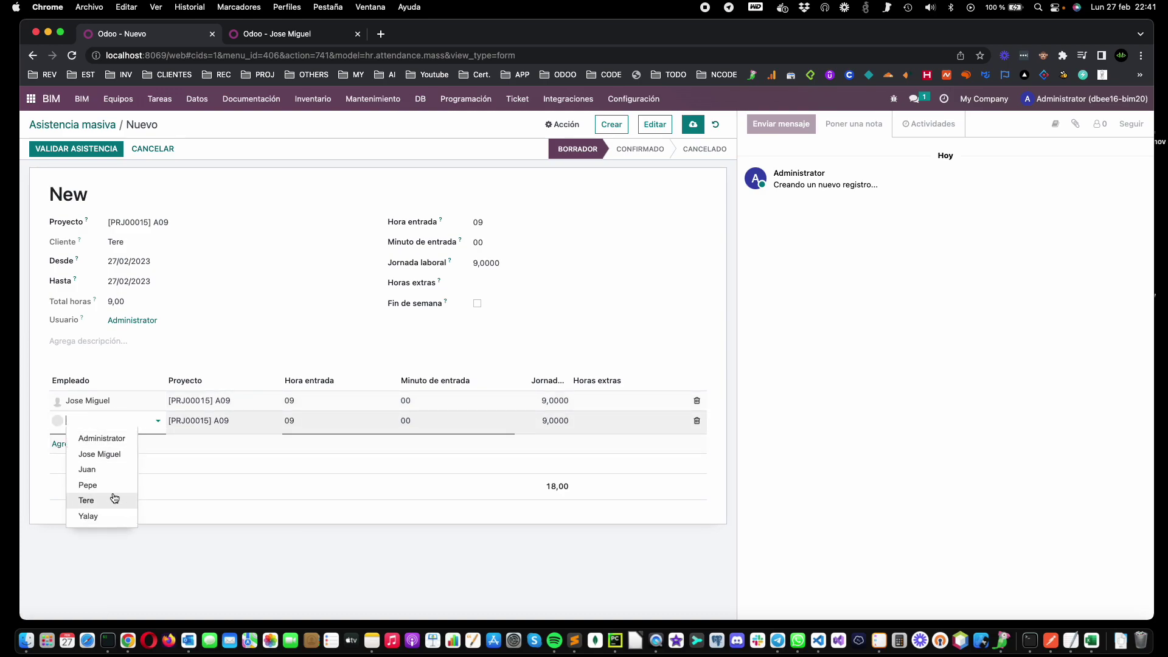
pyautogui.click(114, 497)
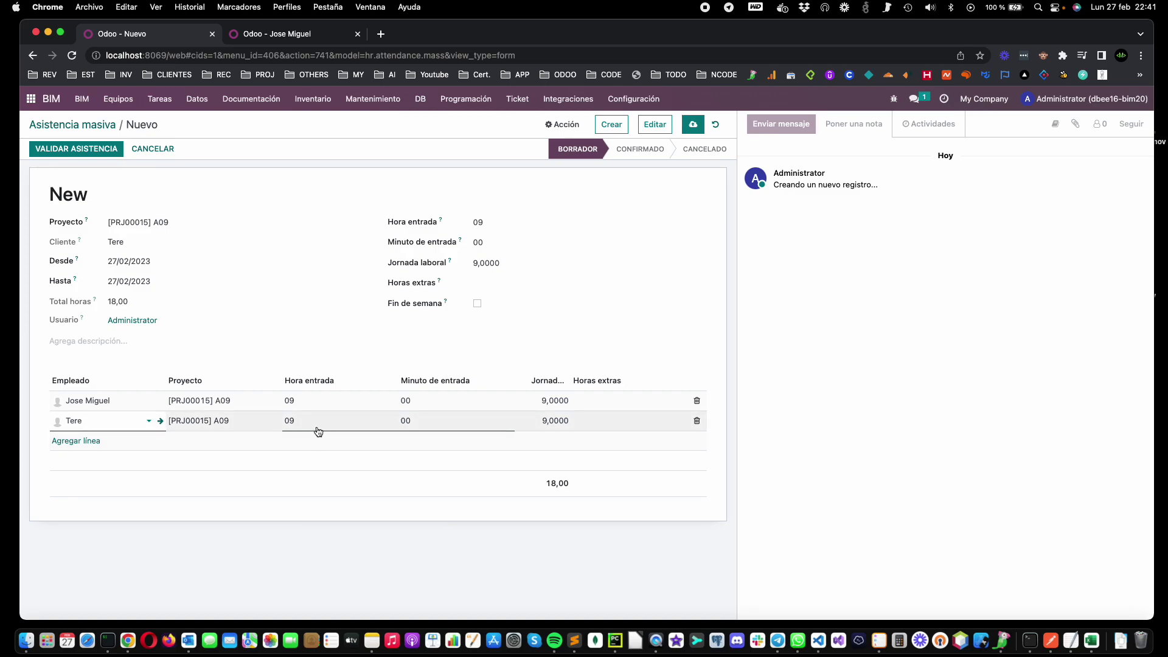
# Step: Set both the Desde and Hasta dates of the mass attendance to 01/04/2023
pyautogui.click(144, 262)
pyautogui.click(257, 283)
pyautogui.click(258, 283)
pyautogui.click(237, 332)
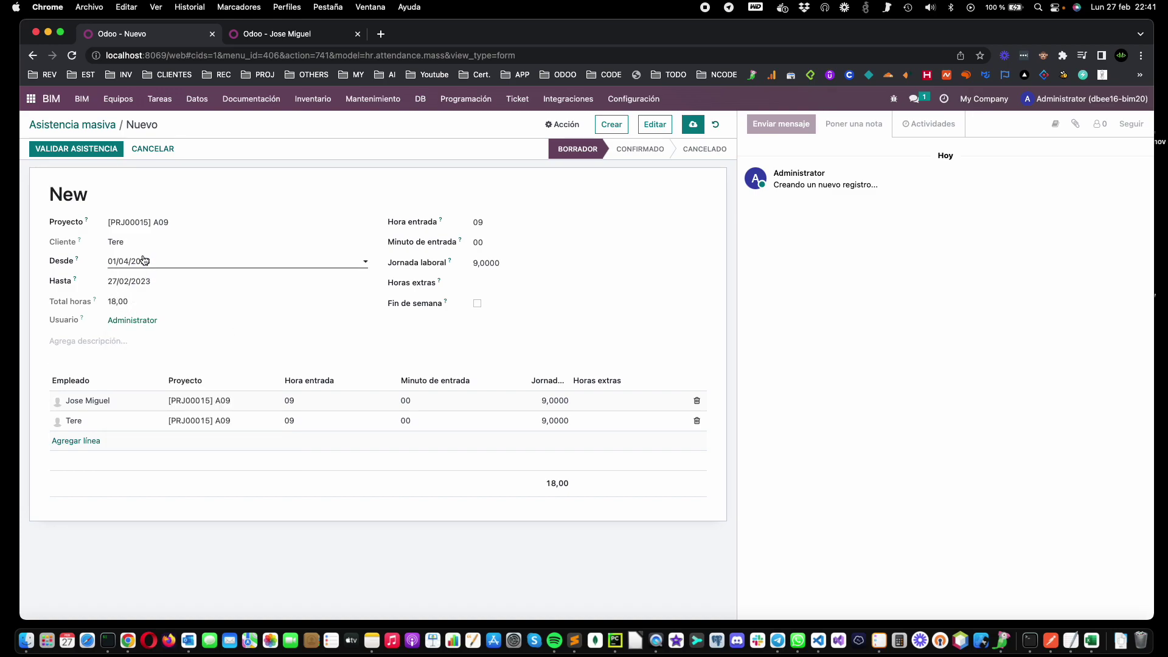
pyautogui.click(148, 281)
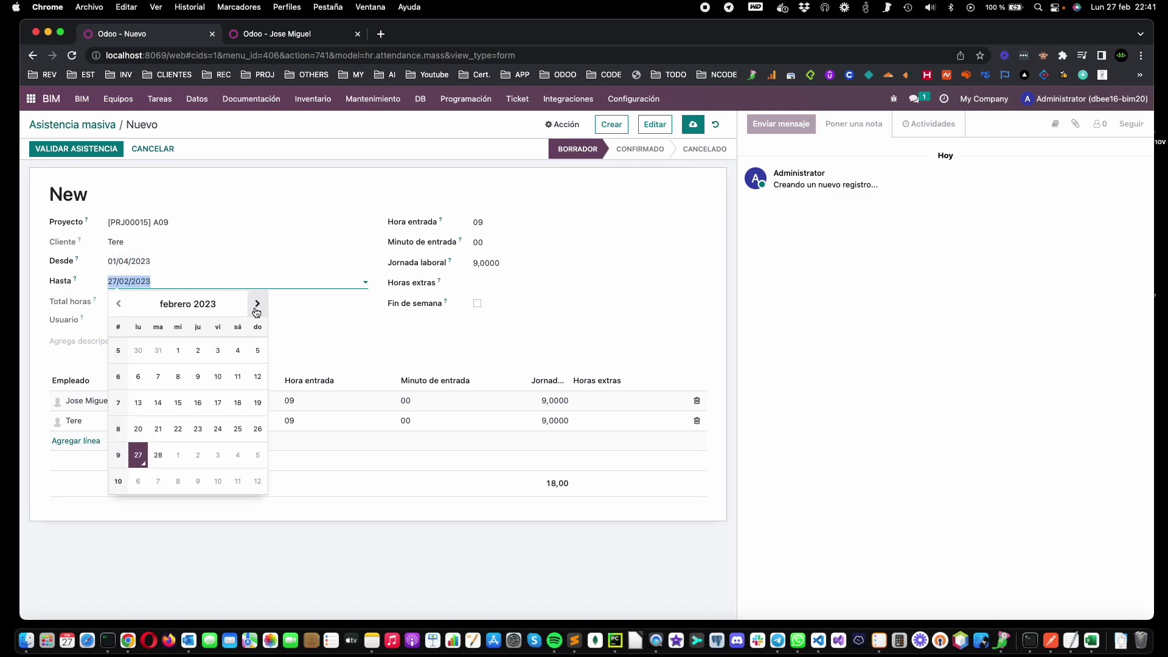
pyautogui.click(257, 304)
pyautogui.click(258, 304)
pyautogui.click(238, 351)
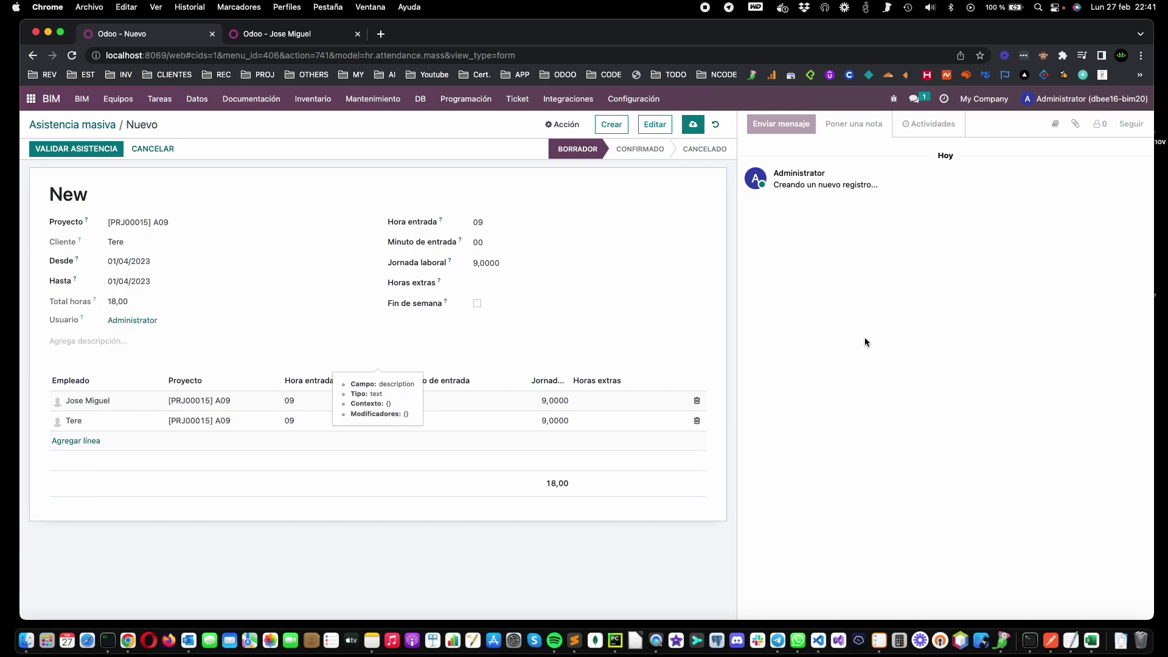
# Step: Validate the mass attendance with the Fin de semana option enabled and open its generated attendance records
pyautogui.click(76, 148)
pyautogui.click(337, 192)
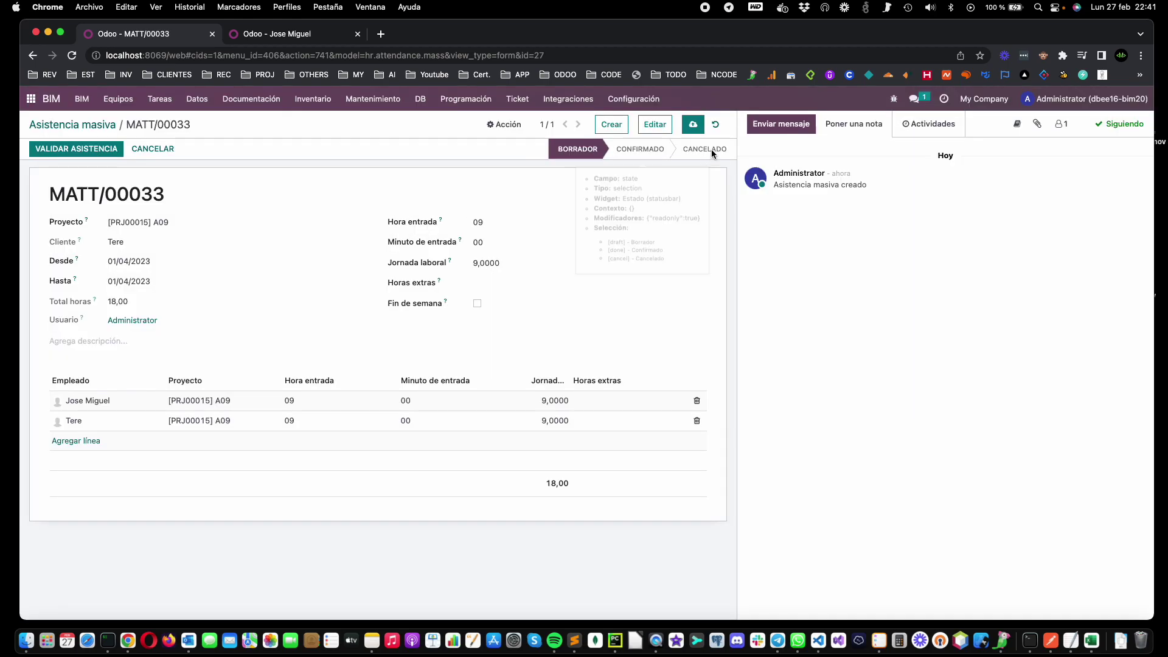
pyautogui.click(477, 302)
pyautogui.click(109, 152)
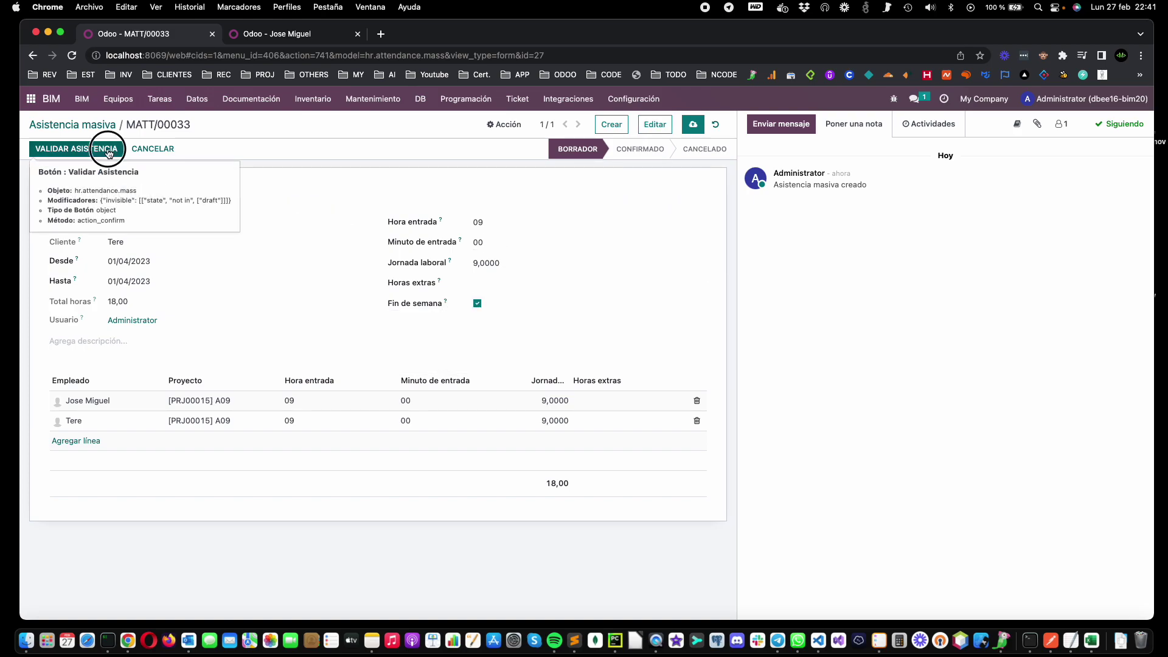
pyautogui.click(675, 180)
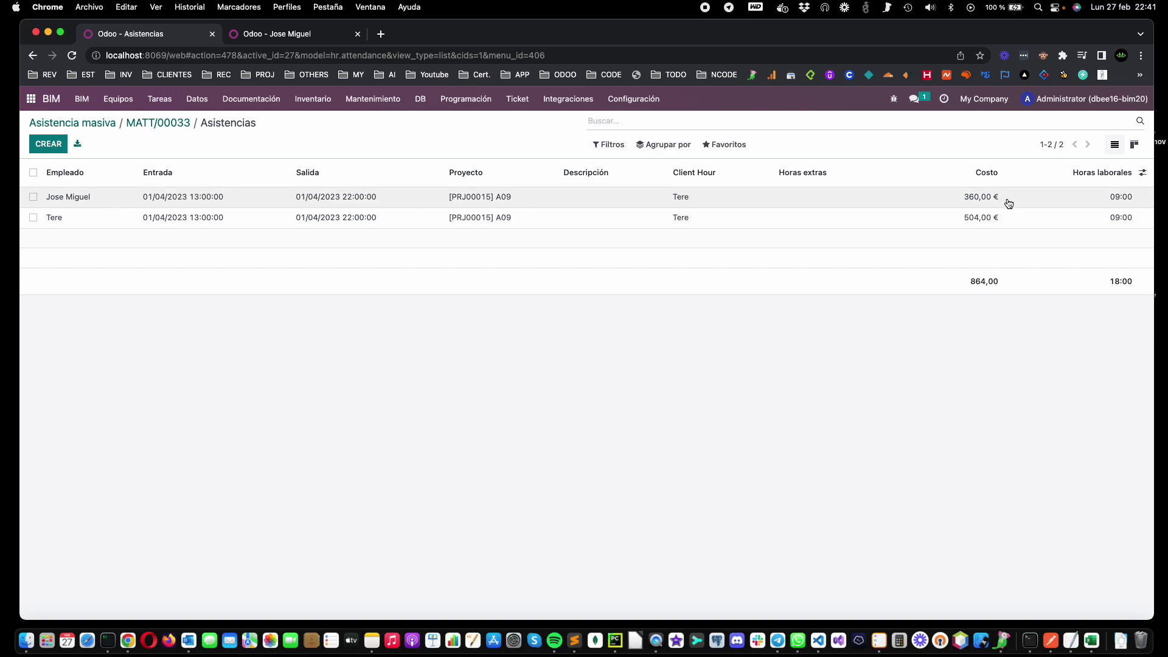
# Step: Switch to Excel, create a blank workbook and enter the new employee's attendance cost, 360, in cell F3
pyautogui.click(1092, 640)
pyautogui.doubleClick(523, 244)
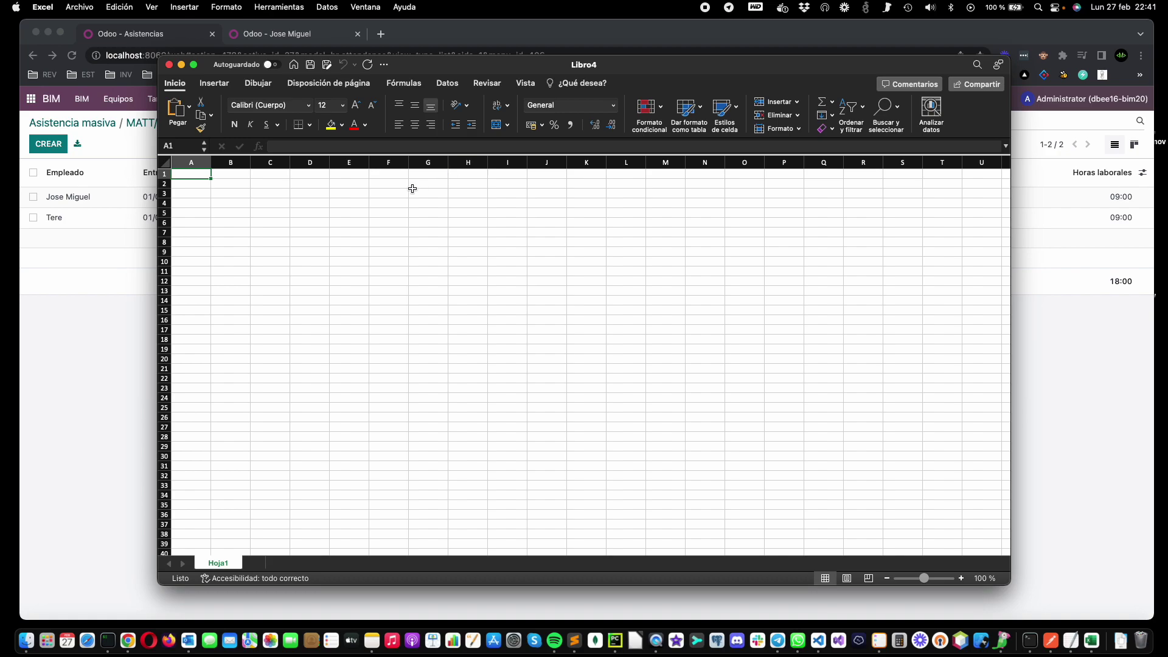
pyautogui.click(396, 195)
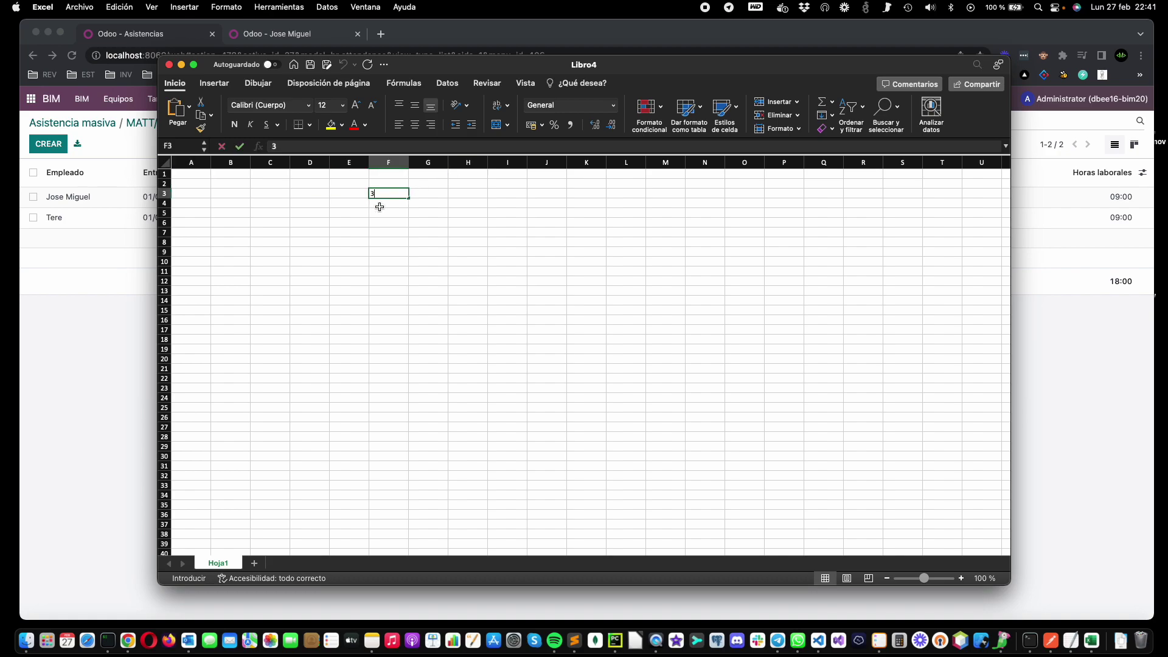
pyautogui.write('360')
pyautogui.press('Tab')
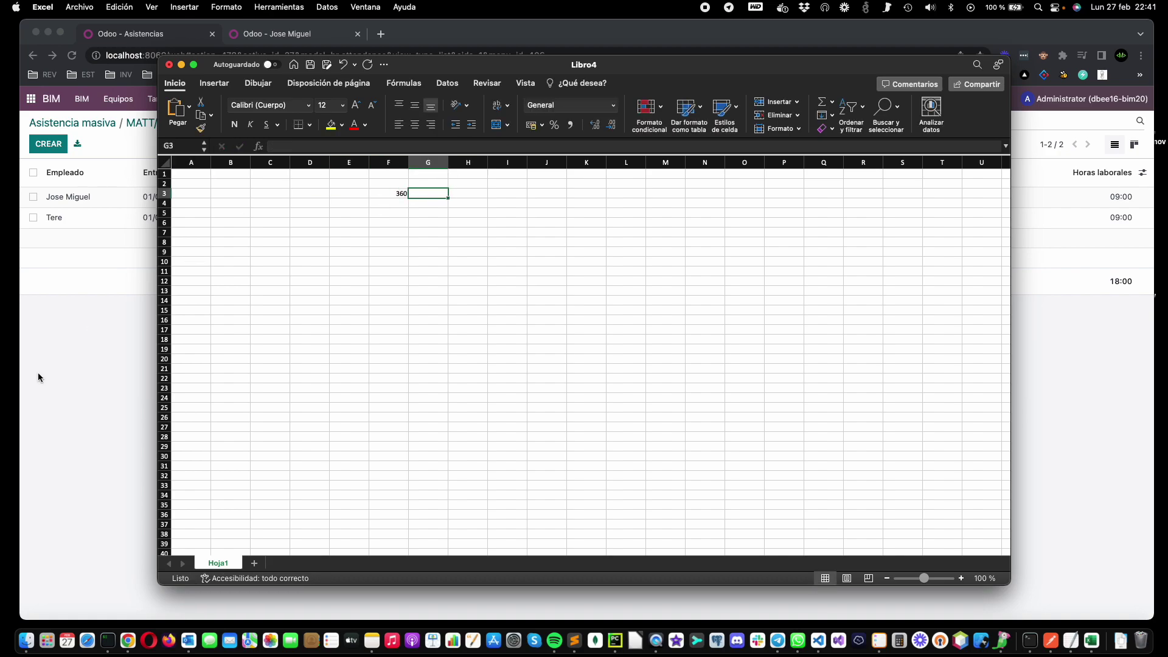
# Step: Check the new employee's hourly cost in Odoo, and enter 40 in cell G3 and 9 hours in cell H3 of the Excel sheet
pyautogui.click(38, 372)
pyautogui.click(286, 34)
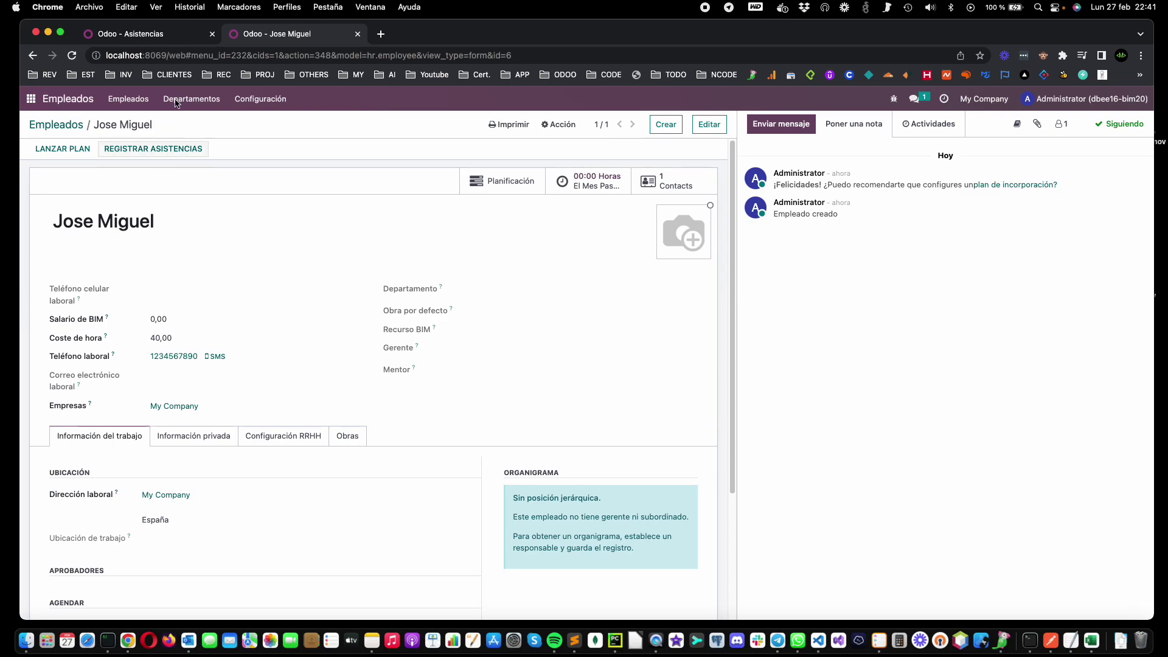
pyautogui.click(174, 35)
pyautogui.press('super+Tab')
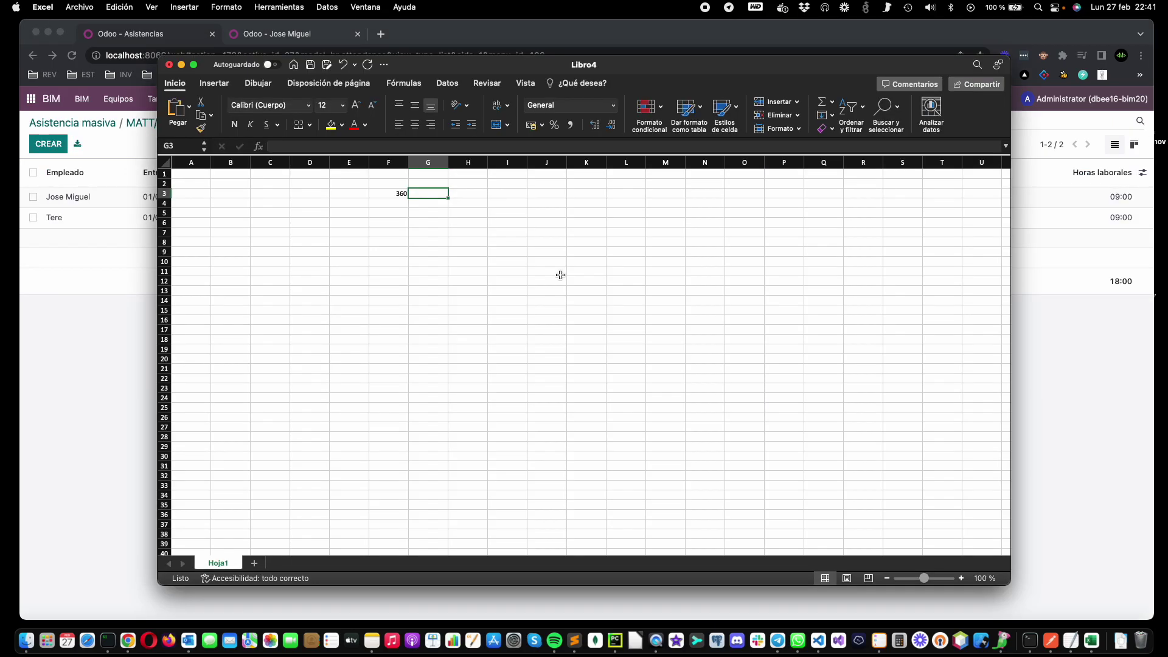
pyautogui.write('40')
pyautogui.press('Tab')
pyautogui.press('Tab')
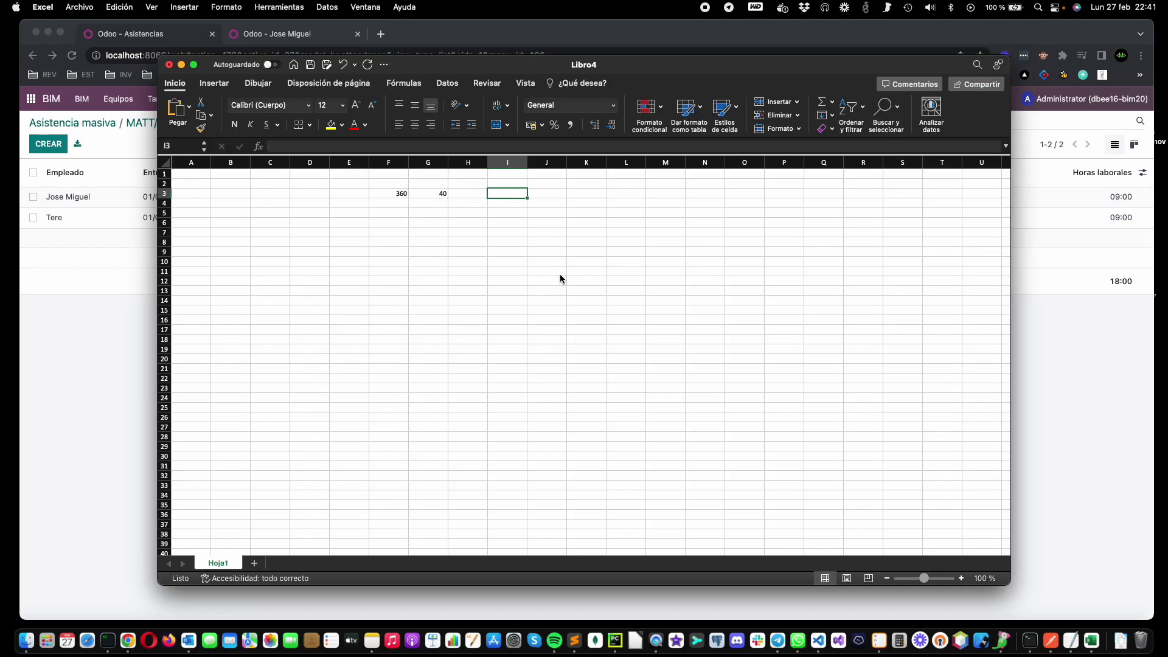
pyautogui.press('Left')
pyautogui.write('9')
pyautogui.press('Tab')
# Step: Calculate the expected cost in cell J3 by multiplying G3 by H3, and select F3 to compare the amounts
pyautogui.press('Tab')
pyautogui.write('=')
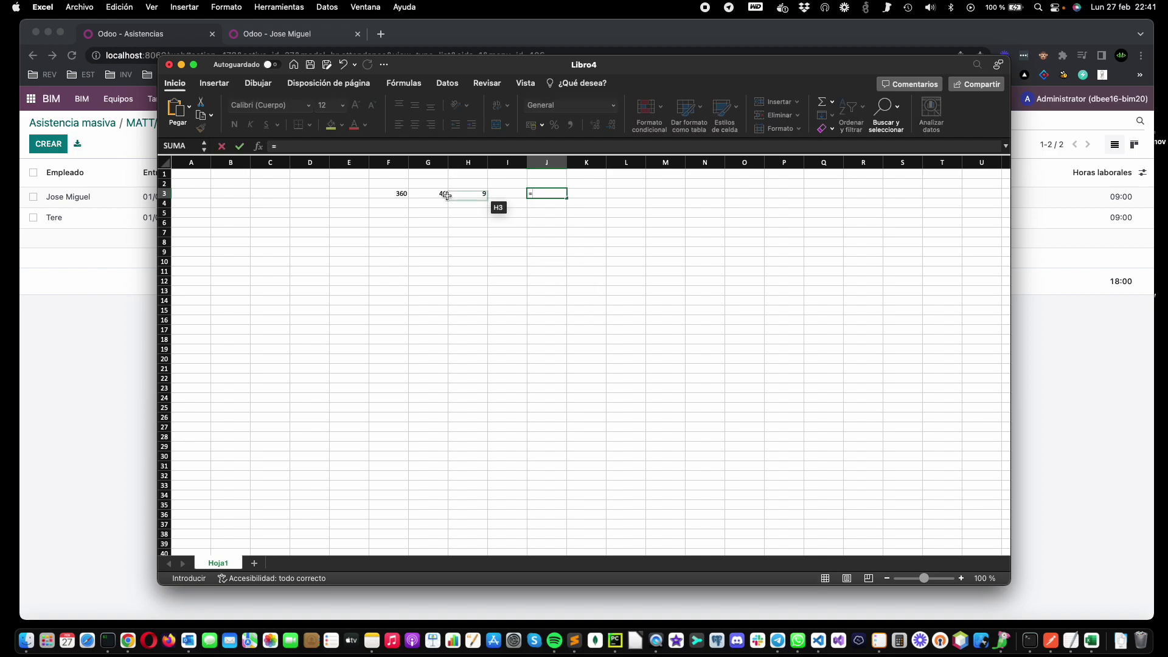
pyautogui.click(433, 193)
pyautogui.write('*')
pyautogui.click(470, 195)
pyautogui.press('Return')
pyautogui.press('Left')
pyautogui.press('Left')
pyautogui.press('Left')
pyautogui.press('Left')
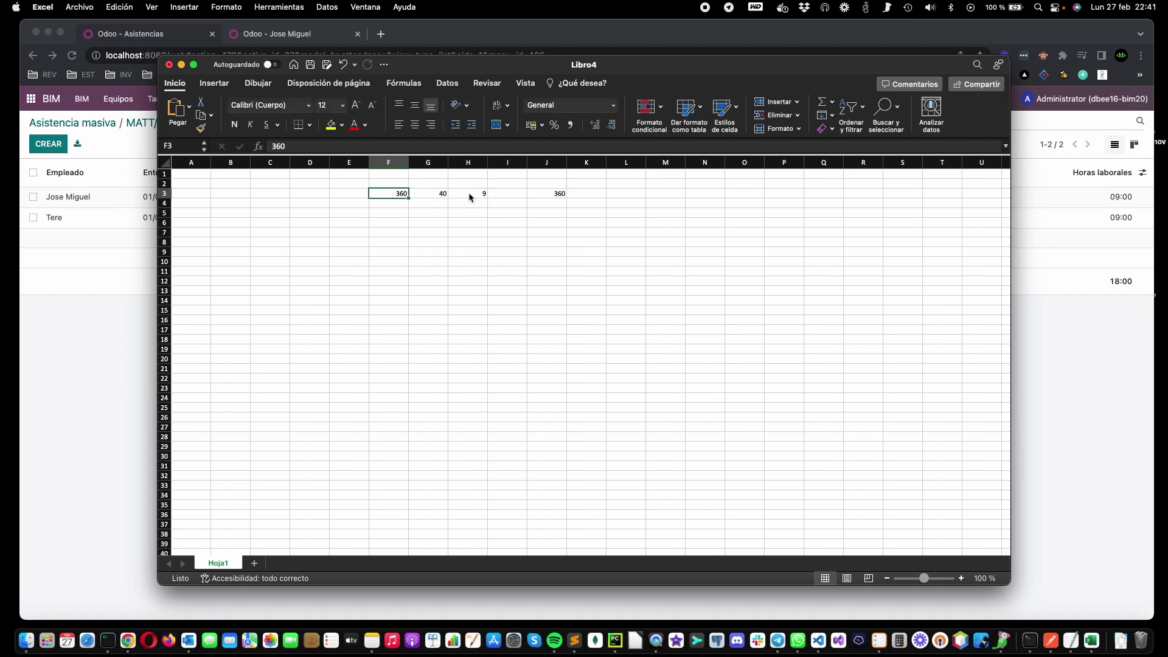
# Step: Switch back to Odoo and open the Horas extras list of the BIM module in the employee record's browser tab
pyautogui.click(146, 380)
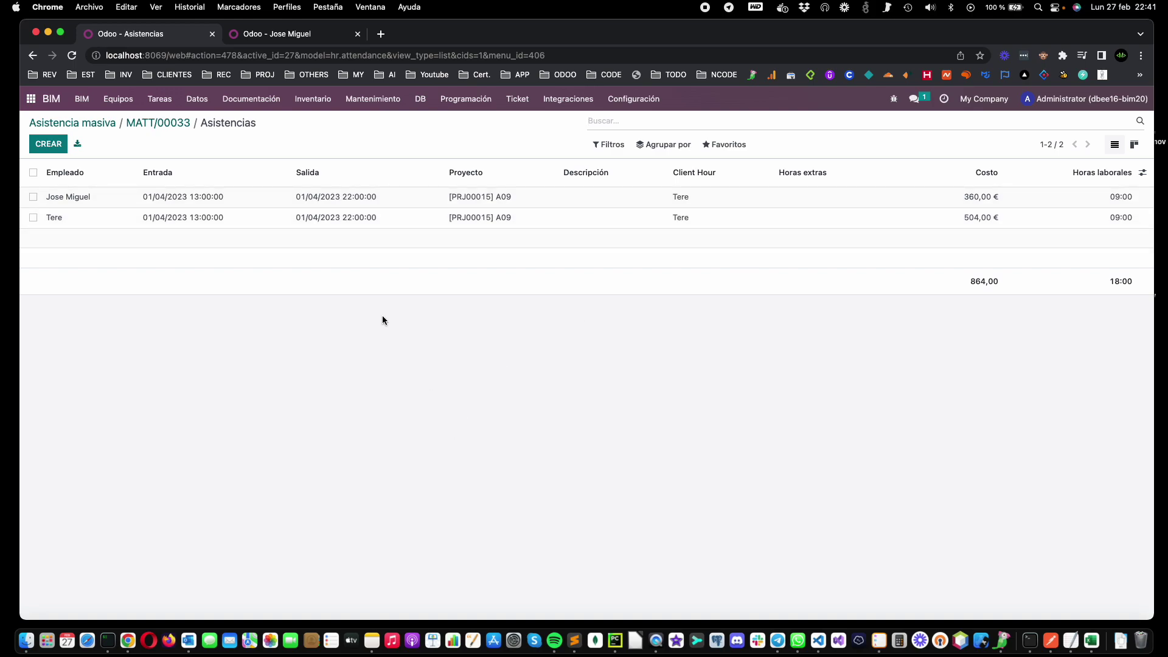
pyautogui.click(275, 38)
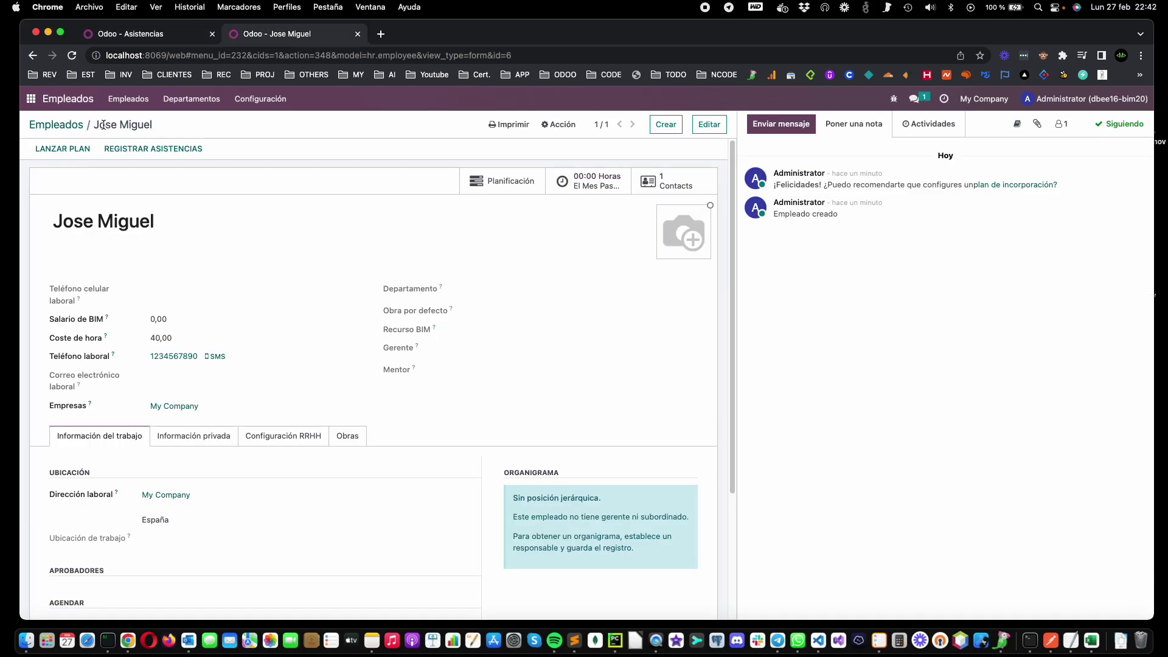
pyautogui.click(31, 98)
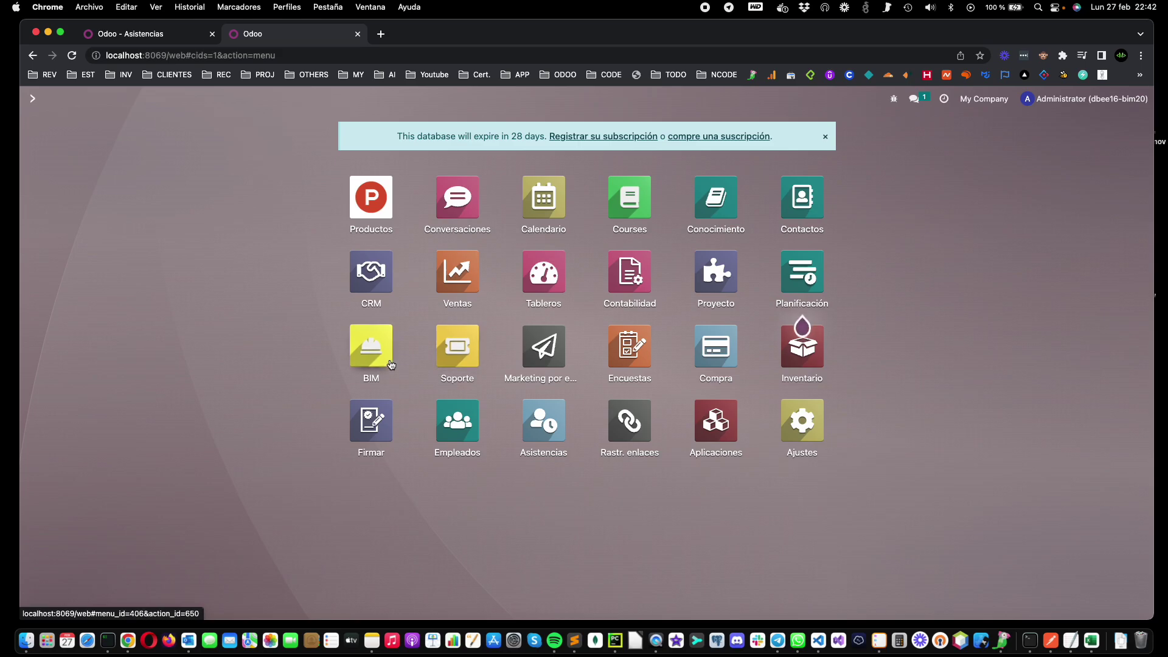
pyautogui.click(378, 358)
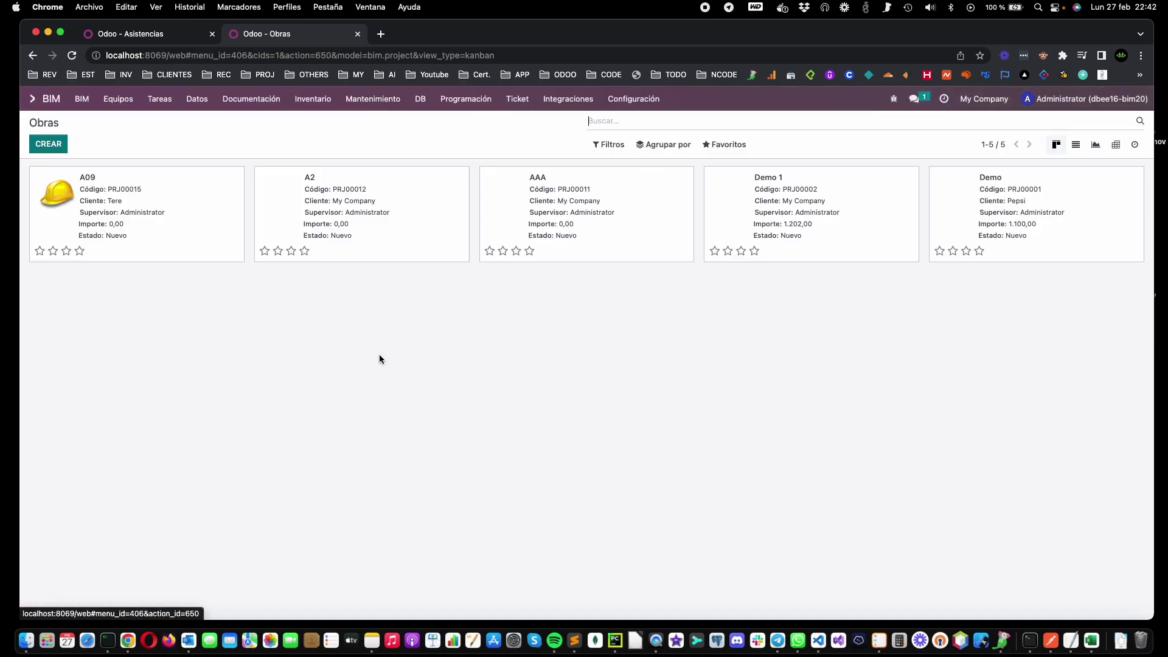
pyautogui.click(196, 104)
pyautogui.click(231, 154)
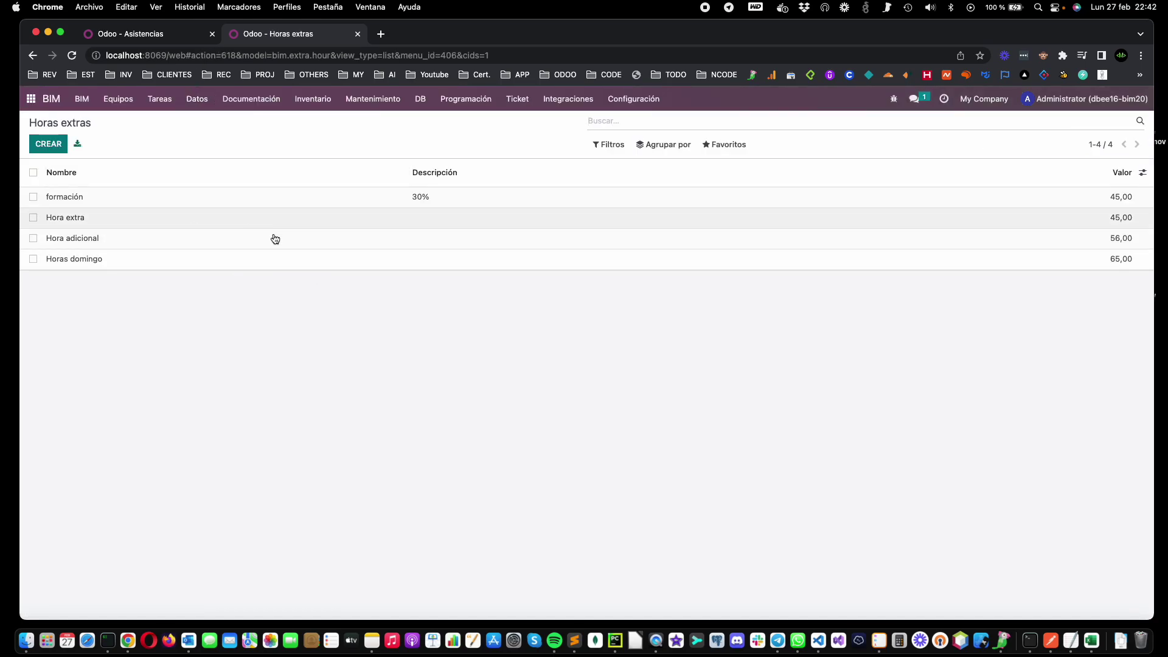
# Step: Set the value of the Hora extra record to 79 and save it
pyautogui.click(307, 223)
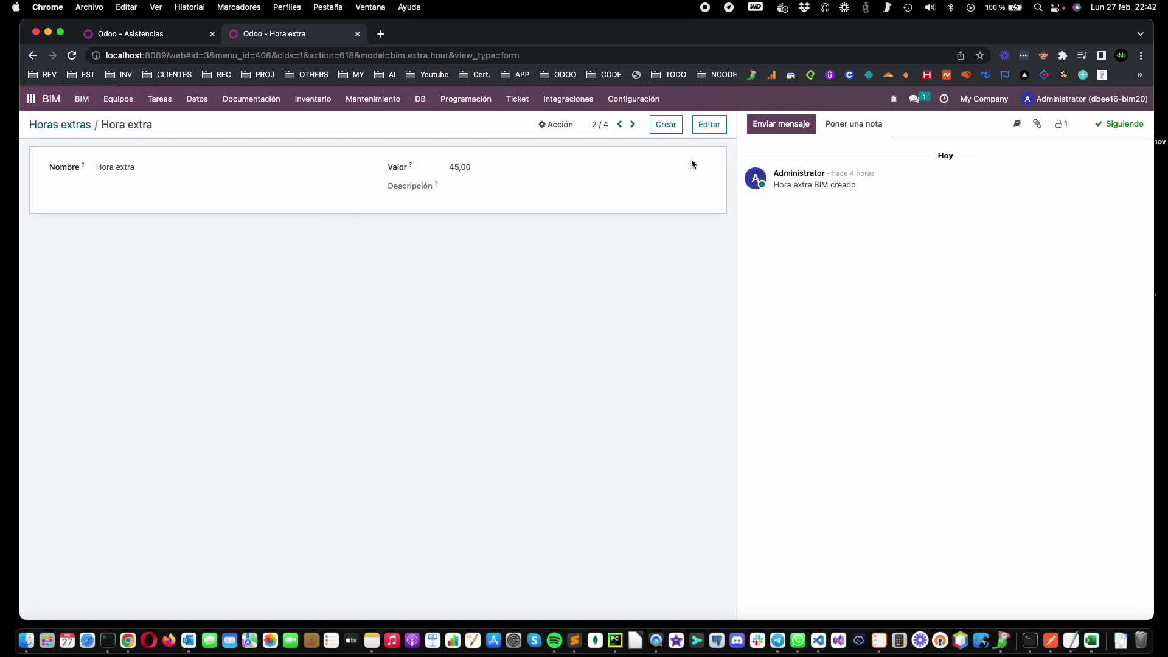
pyautogui.click(475, 164)
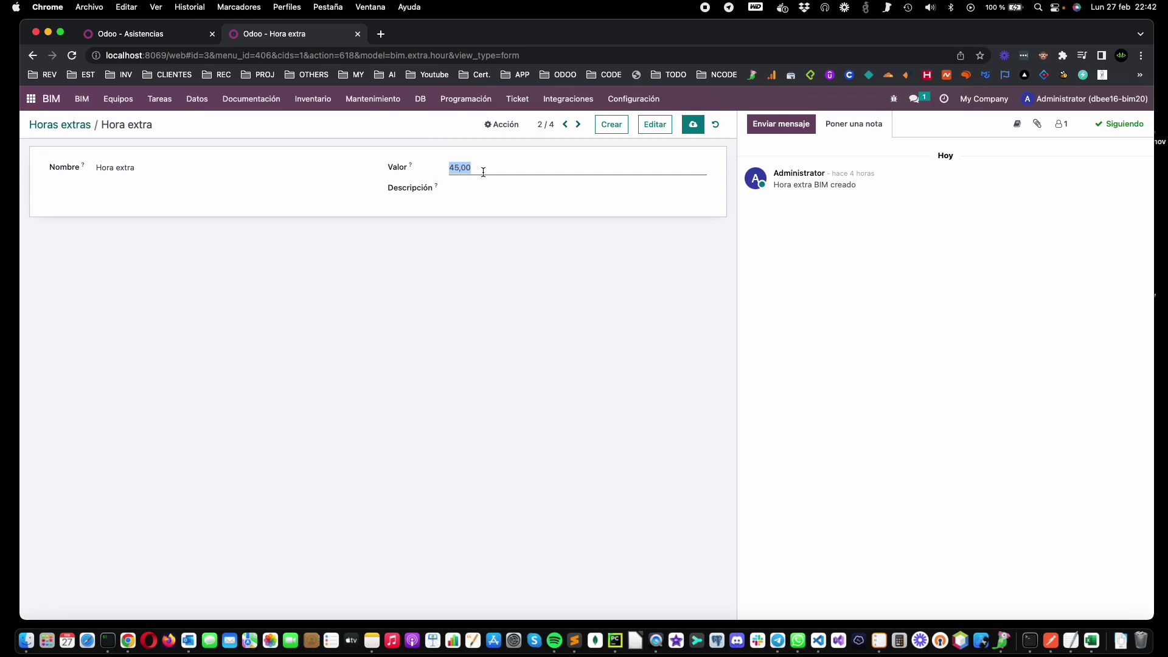
pyautogui.write('79')
pyautogui.click(693, 124)
# Step: Assign the Hora extra type to the new employee's attendance record of 01/04/2023 and save the row
pyautogui.click(168, 38)
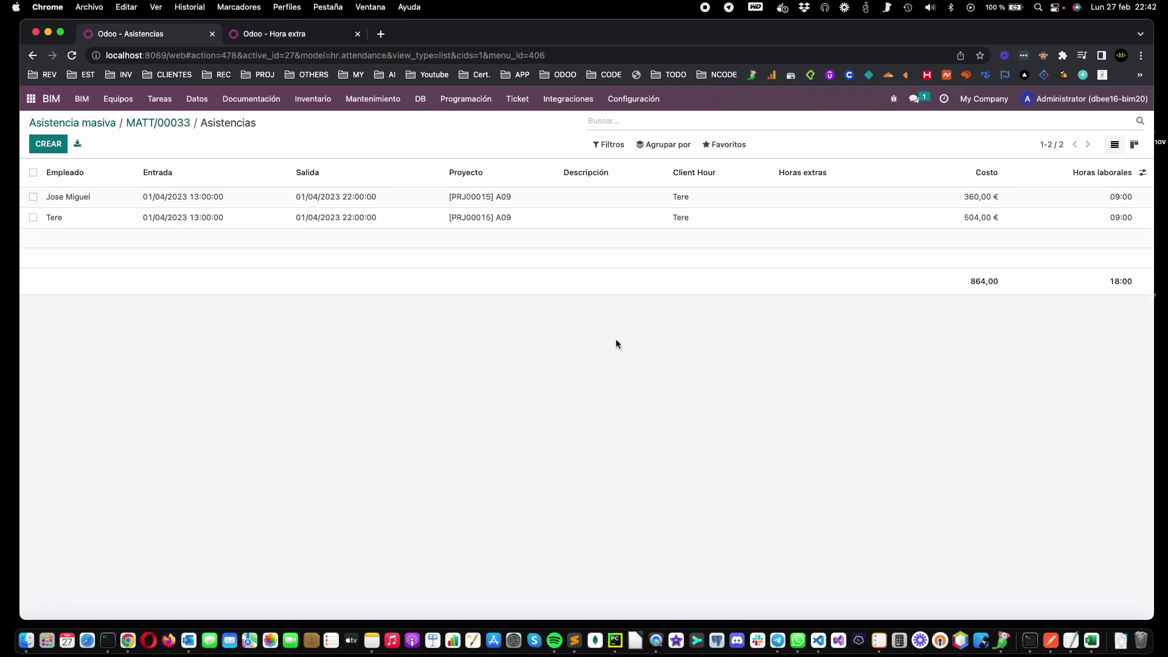
pyautogui.click(812, 194)
pyautogui.click(813, 197)
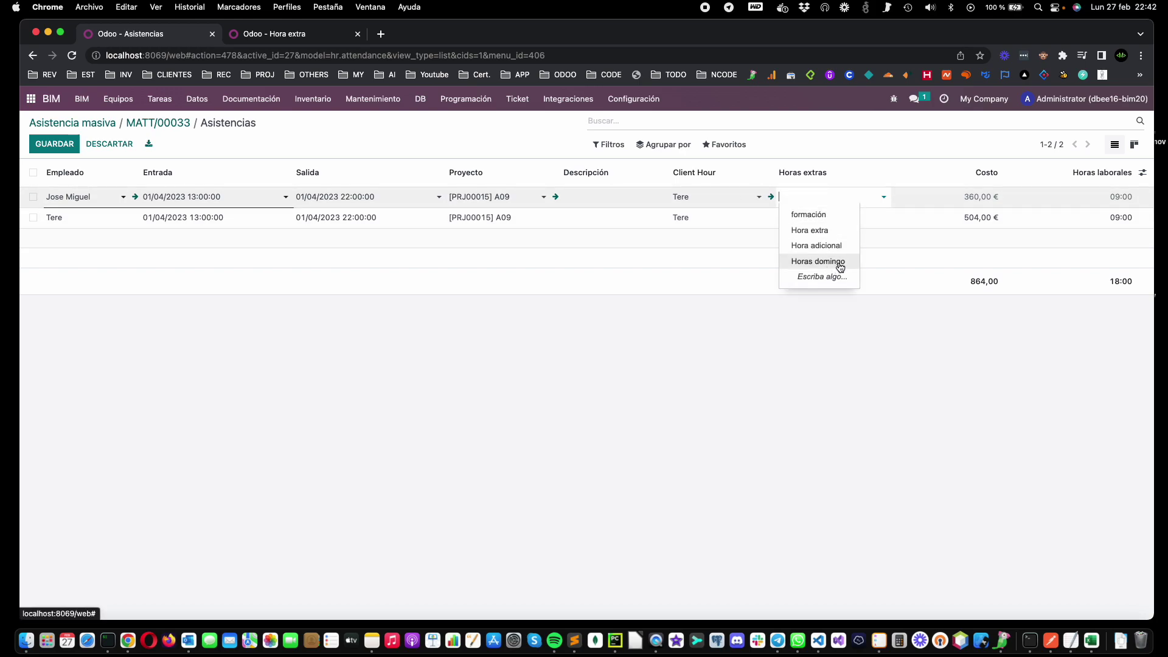
pyautogui.click(825, 232)
pyautogui.click(824, 236)
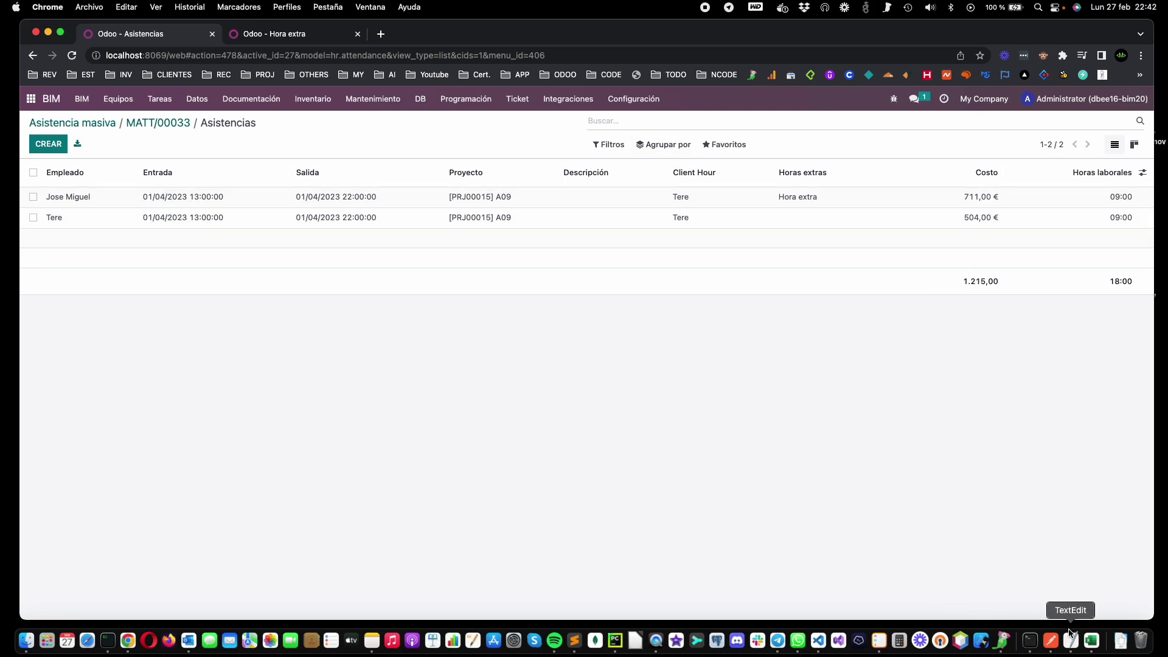
# Step: Check the Hora extra record's value, and set cell G3 to 79 in Excel to recalculate the expected cost in J3
pyautogui.click(1092, 642)
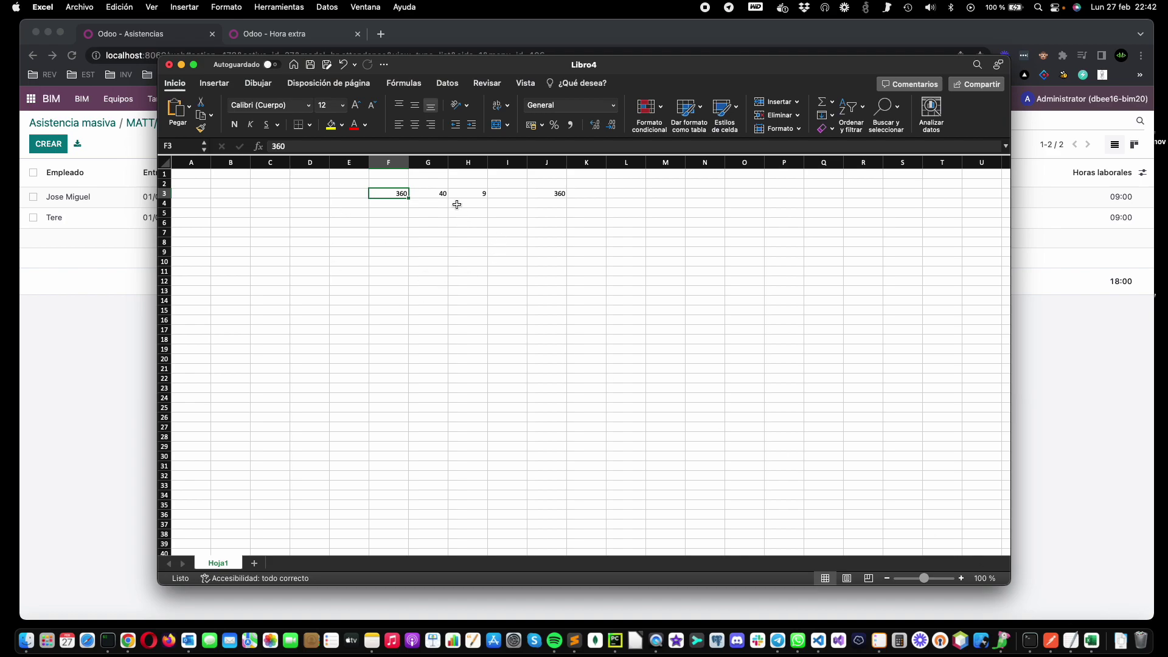
pyautogui.click(128, 342)
pyautogui.click(278, 37)
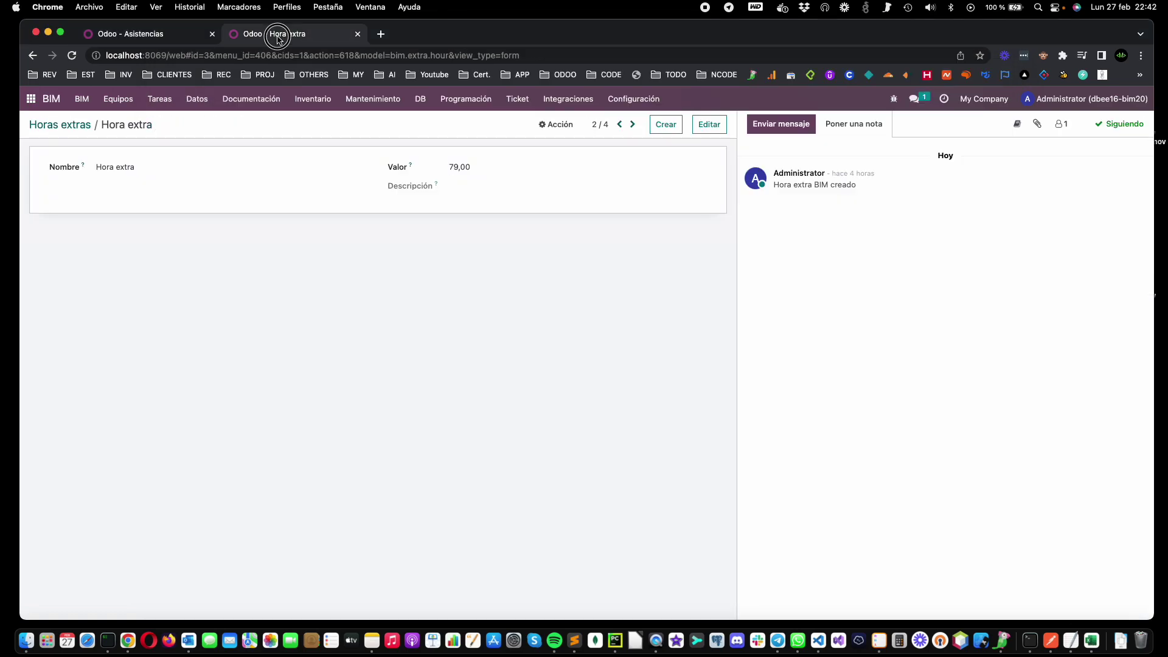
pyautogui.click(125, 35)
pyautogui.press('super+Tab')
pyautogui.click(443, 194)
pyautogui.click(391, 194)
pyautogui.click(428, 196)
pyautogui.write('79')
pyautogui.press('Tab')
pyautogui.press('Tab')
pyautogui.press('Tab')
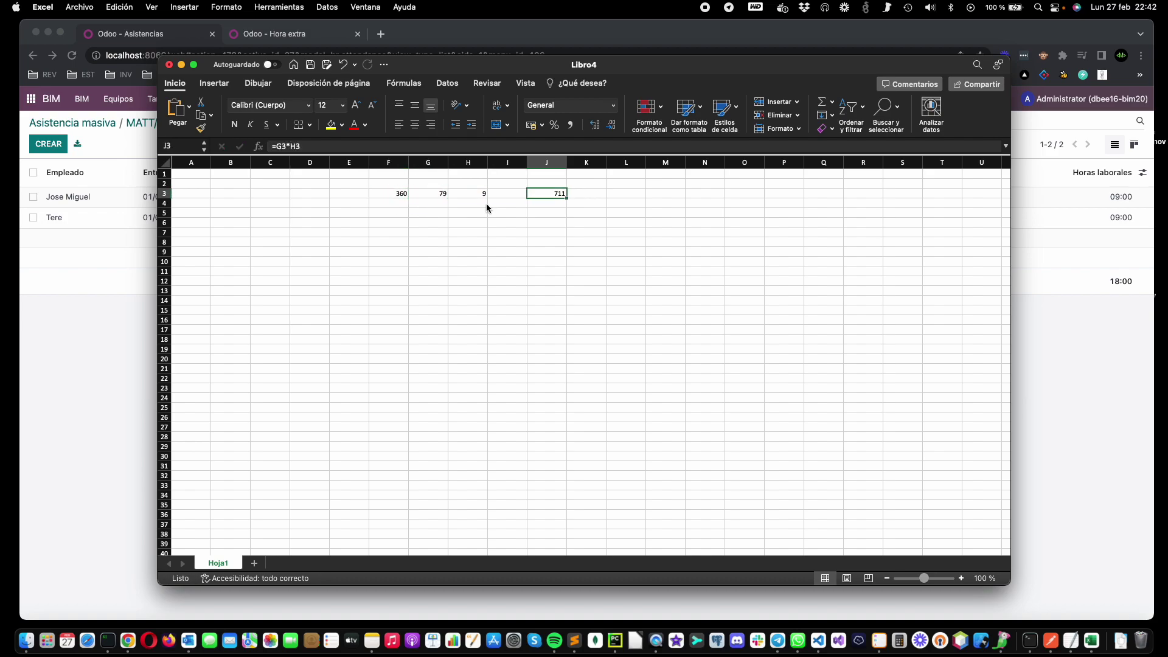
# Step: Switch back to Odoo and open the Lista de precio por horas from the attendance data of the BIM module
pyautogui.click(78, 366)
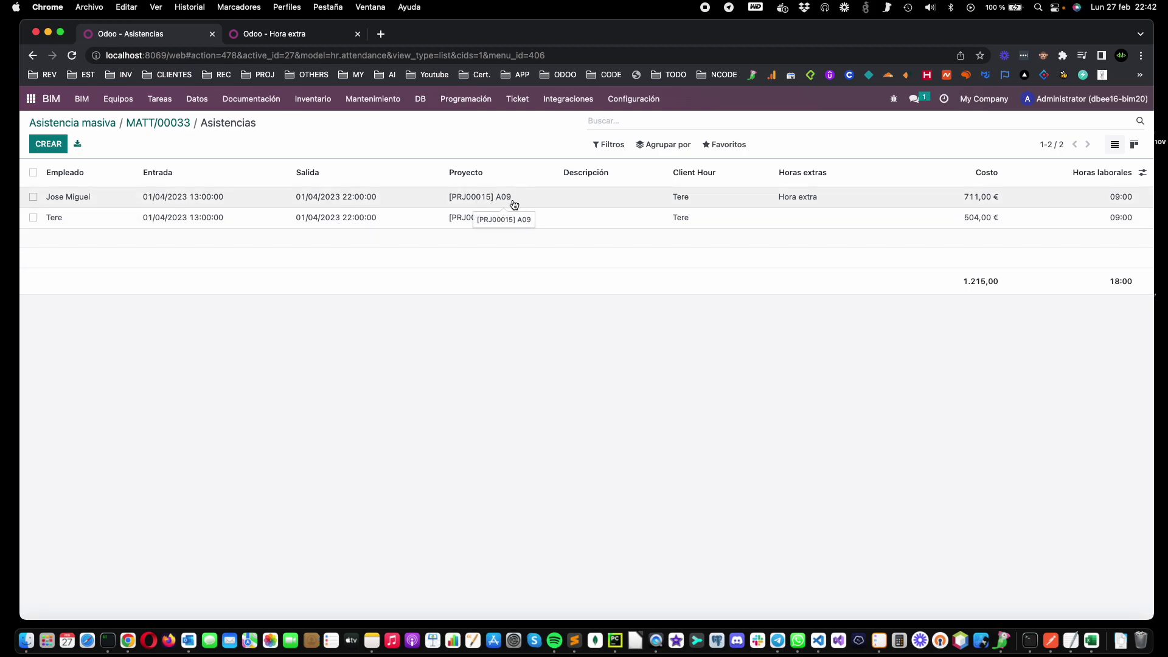
pyautogui.click(206, 102)
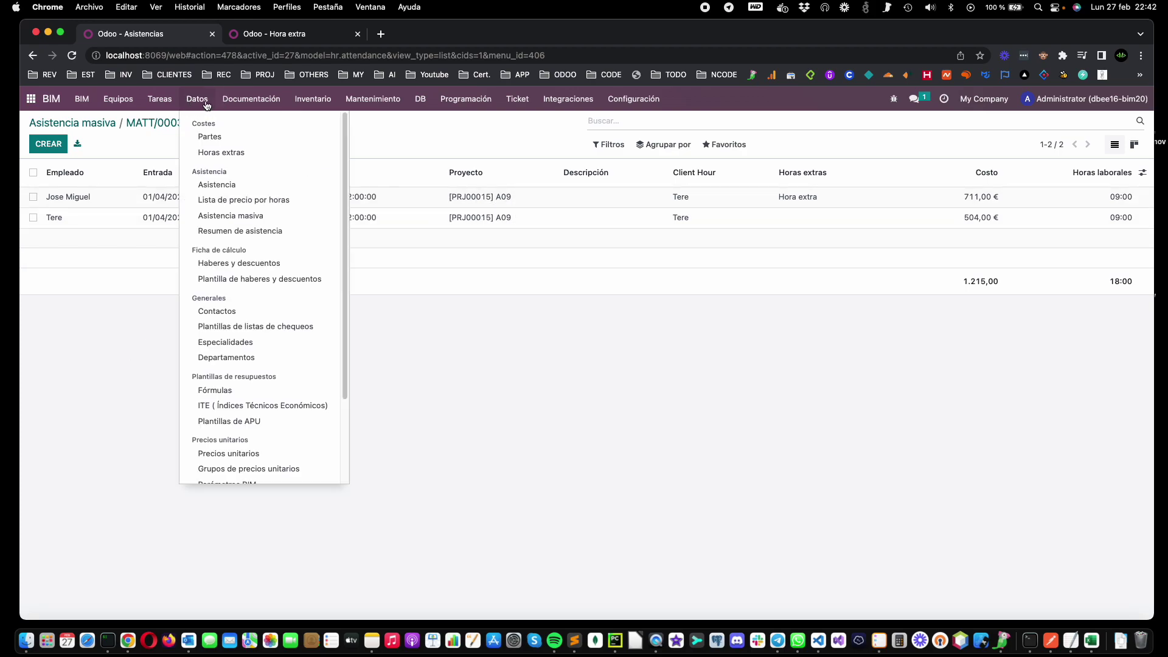
pyautogui.click(244, 200)
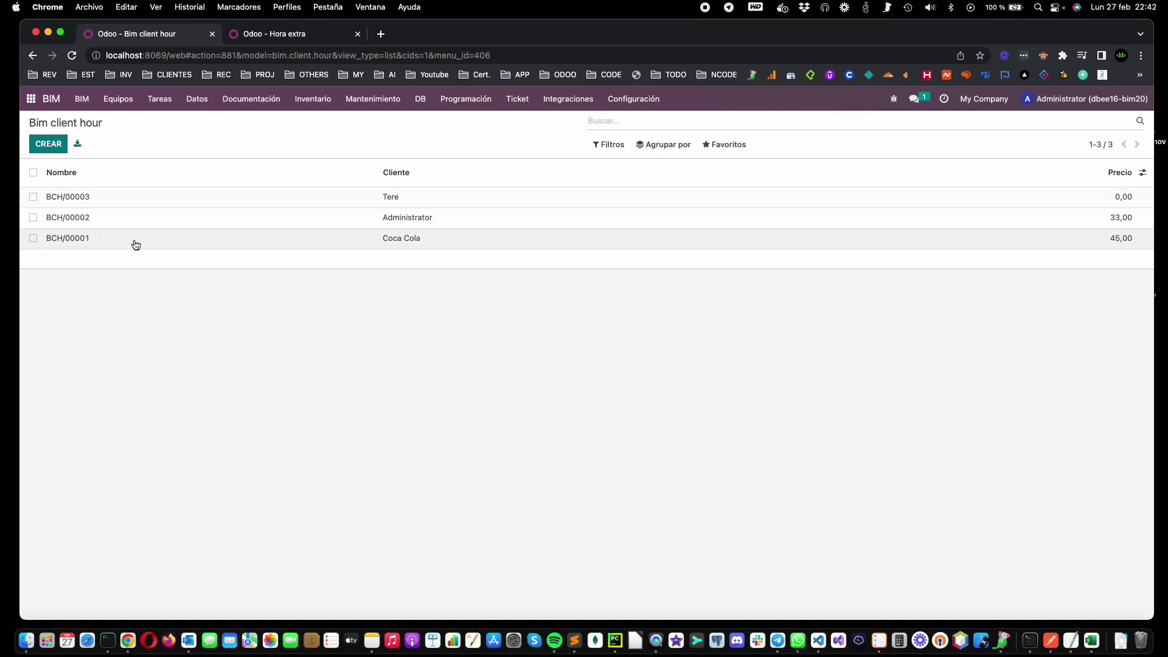
# Step: Open the general Asistencia list of the BIM module in the Hora extra record's browser tab
pyautogui.click(296, 43)
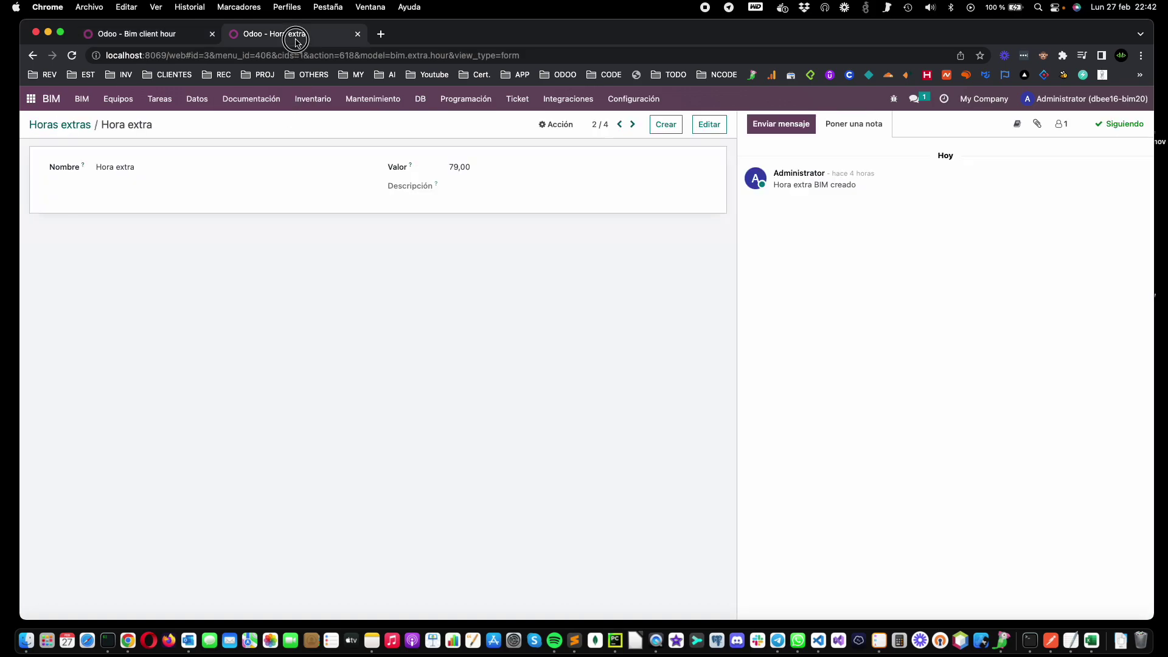
pyautogui.click(209, 100)
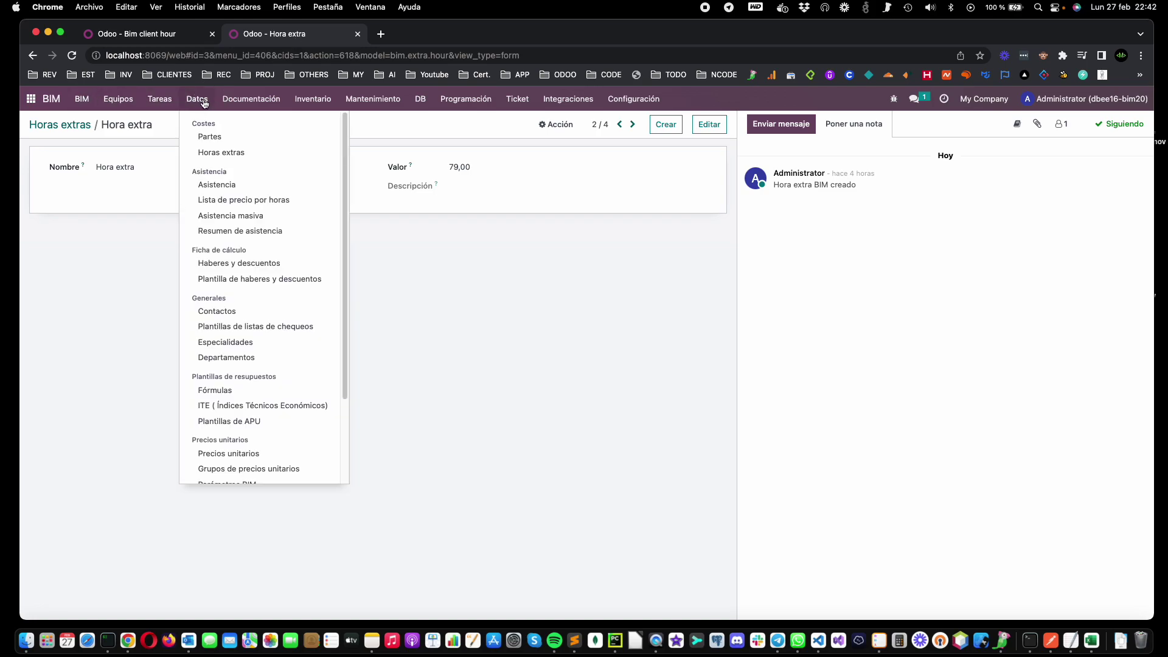
pyautogui.click(235, 184)
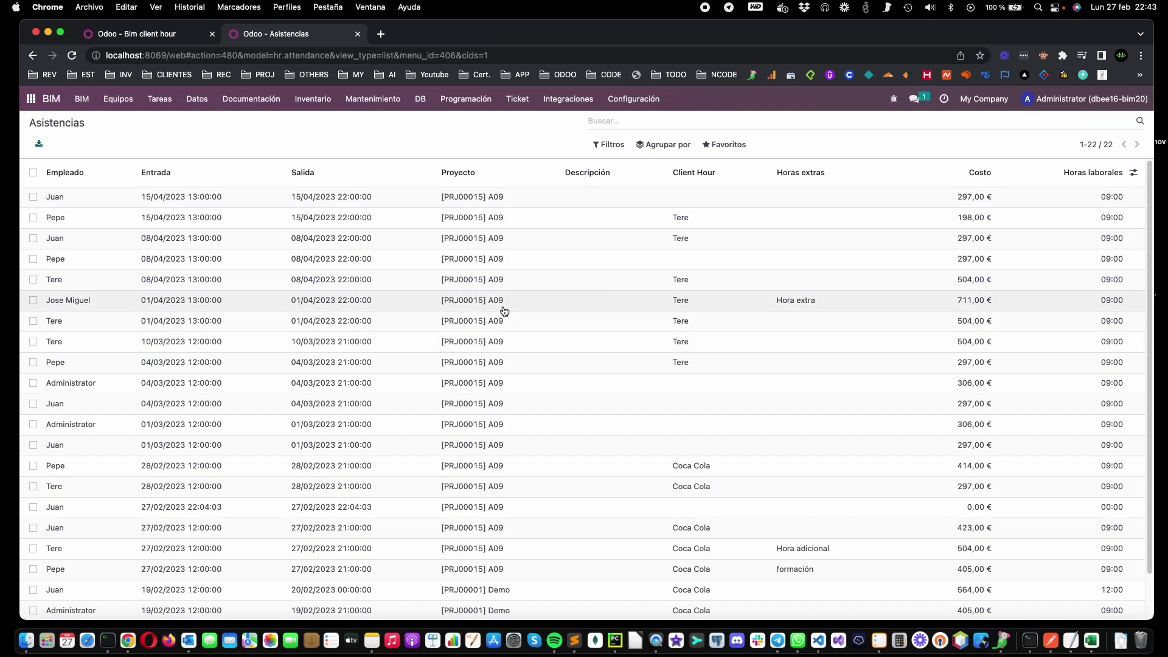
# Step: Review the works and the hourly price list in the other browser tab, and open project A09 to check its client
pyautogui.click(151, 38)
pyautogui.click(80, 105)
pyautogui.click(105, 137)
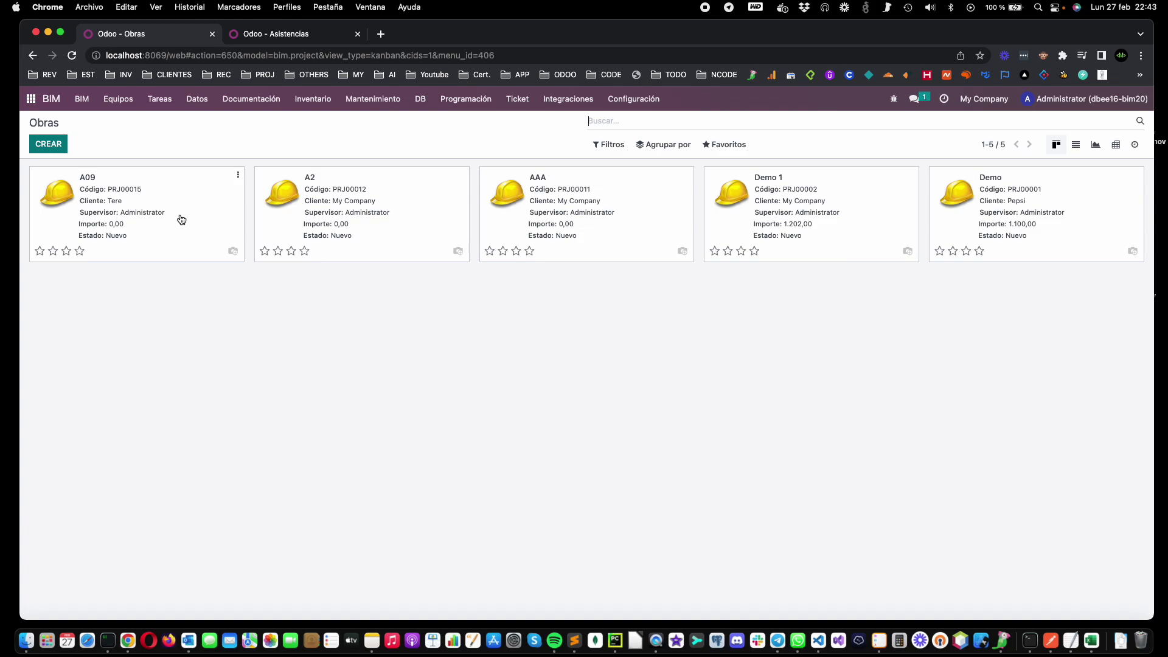
pyautogui.click(206, 102)
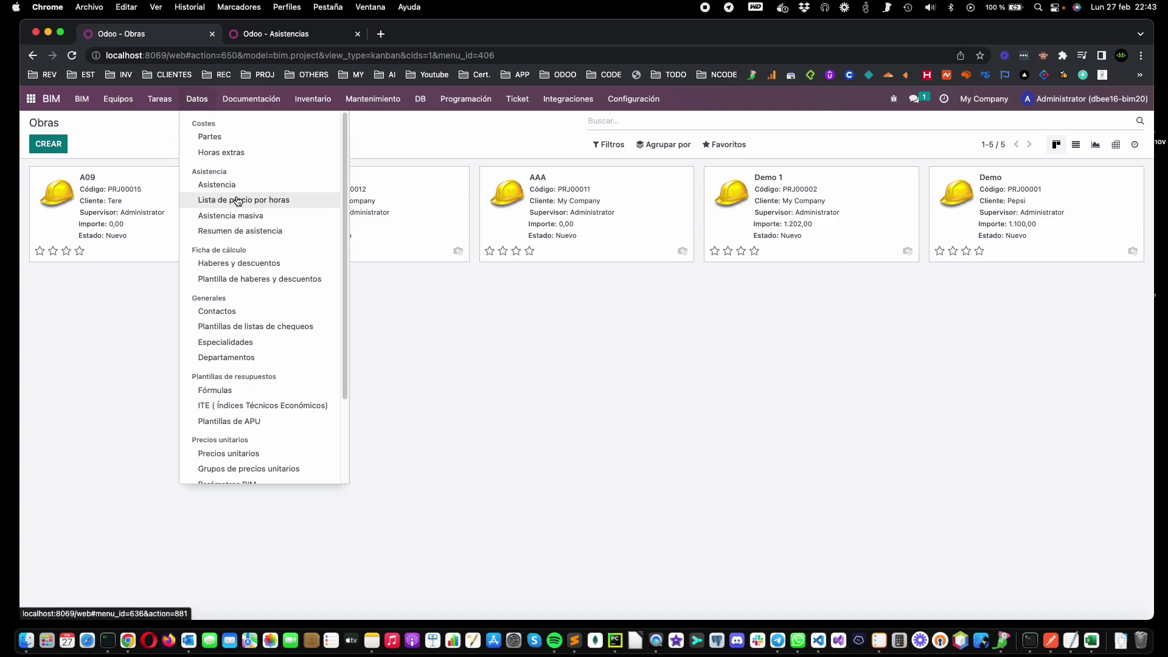
pyautogui.click(237, 200)
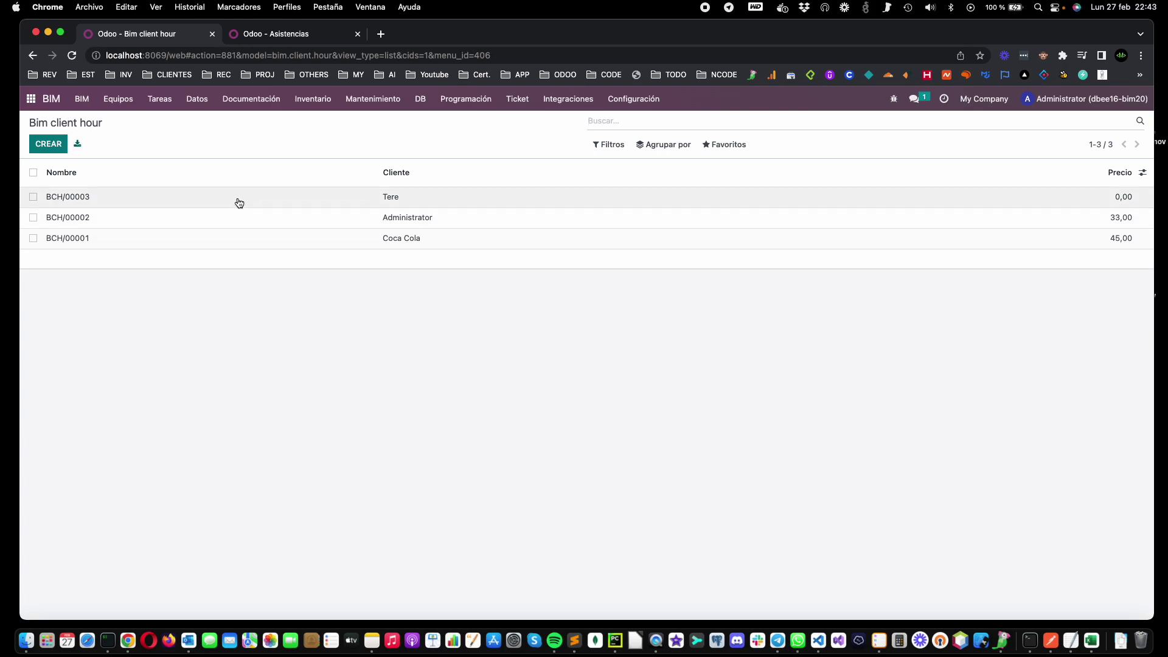
pyautogui.click(81, 98)
pyautogui.click(99, 137)
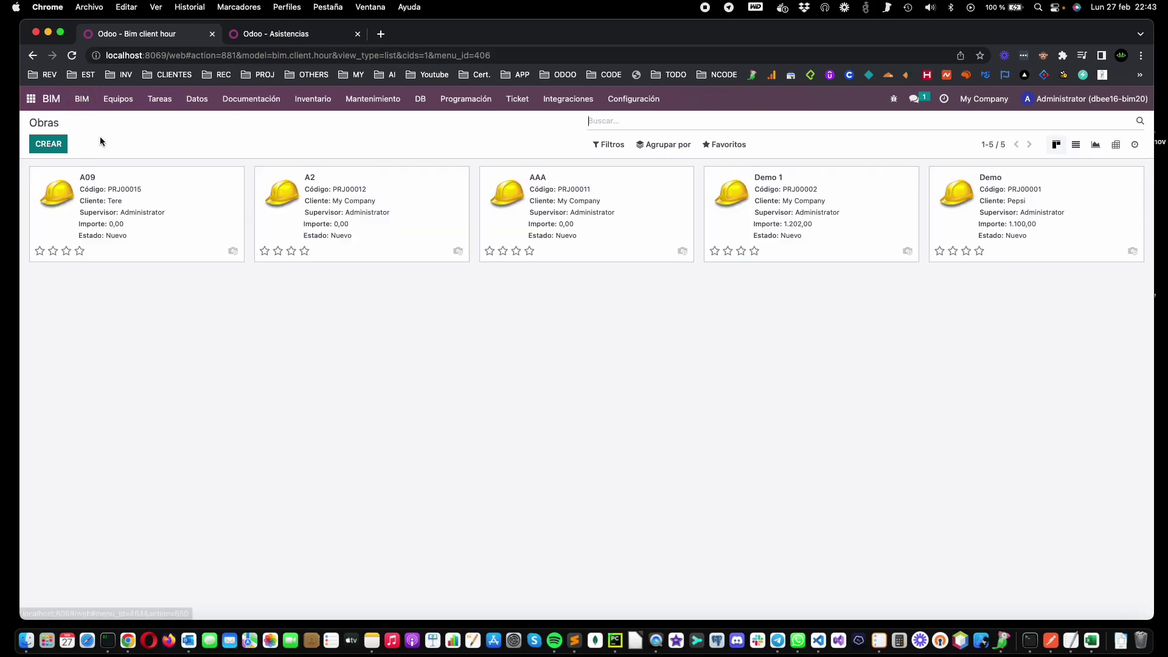
pyautogui.click(154, 231)
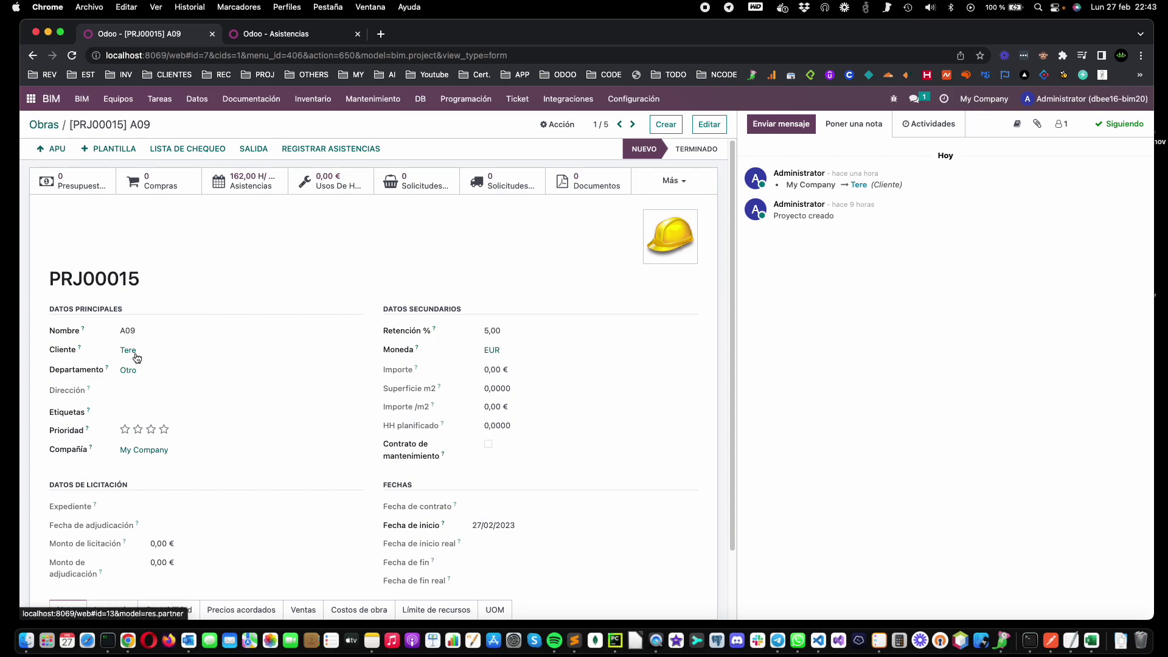
# Step: Add a line for the new employee with a price of 100 to the project client's hourly price list BCH/00003 and save it
pyautogui.click(197, 99)
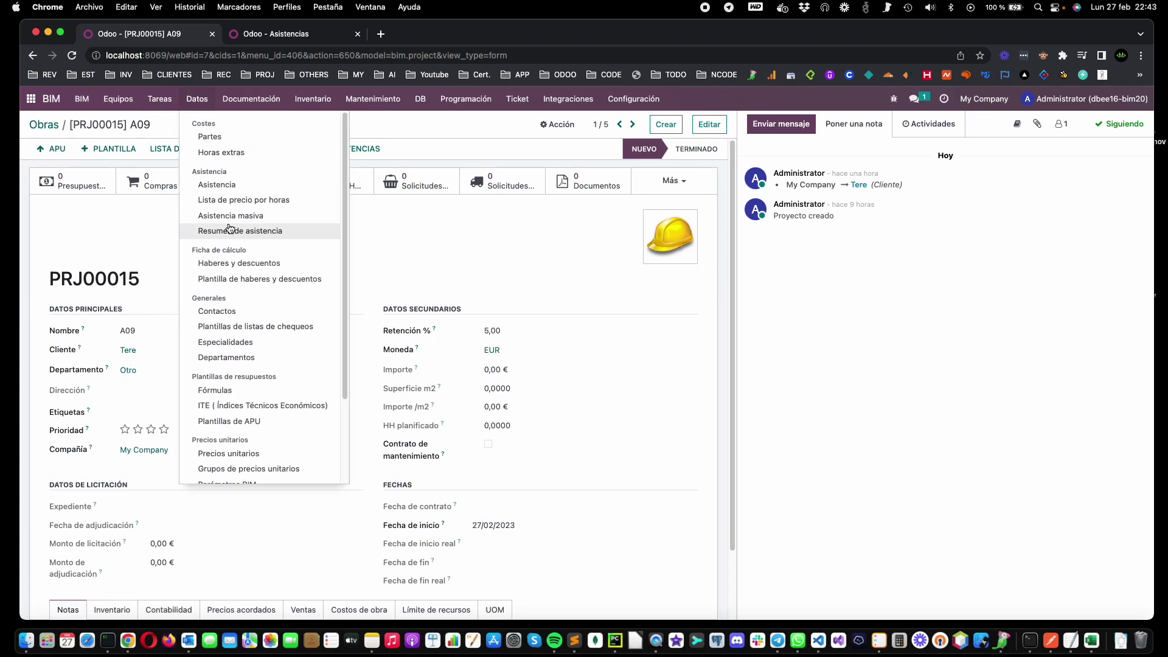
pyautogui.click(231, 205)
pyautogui.click(323, 199)
pyautogui.click(709, 124)
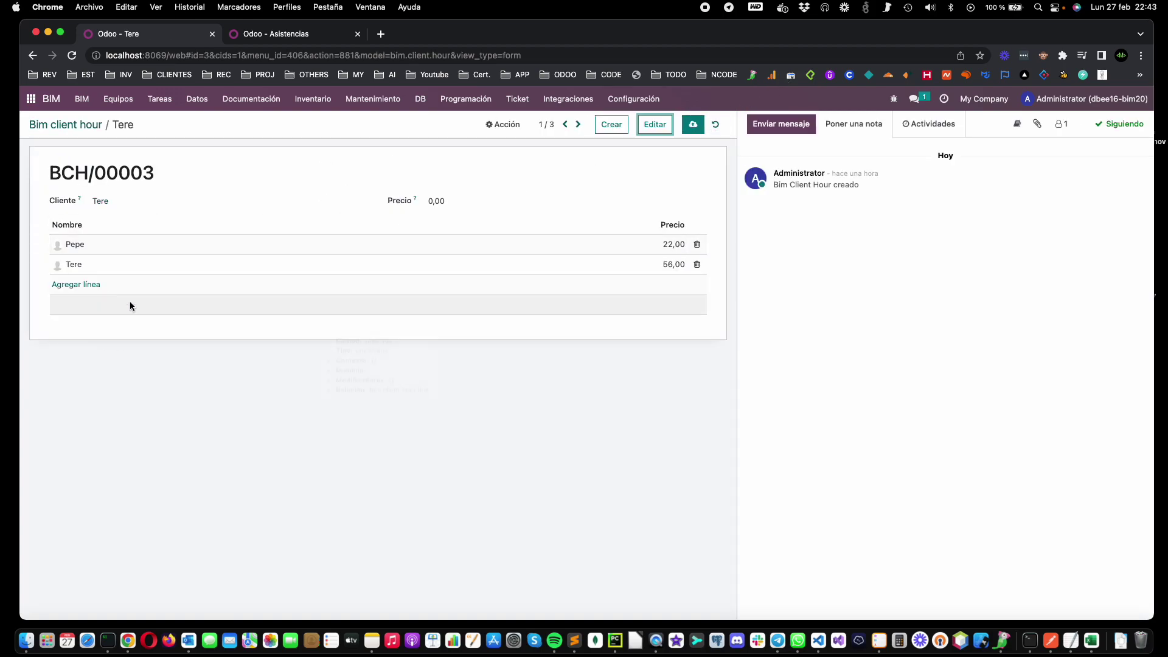
pyautogui.click(97, 285)
pyautogui.click(115, 317)
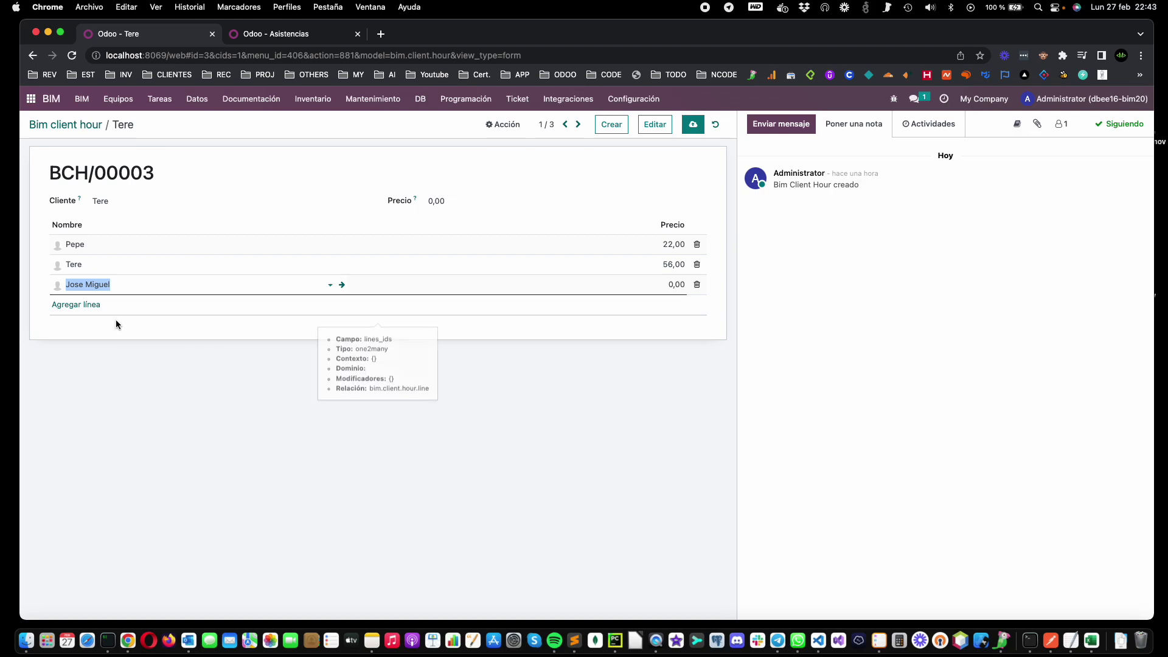
pyautogui.press('Tab')
pyautogui.write('1')
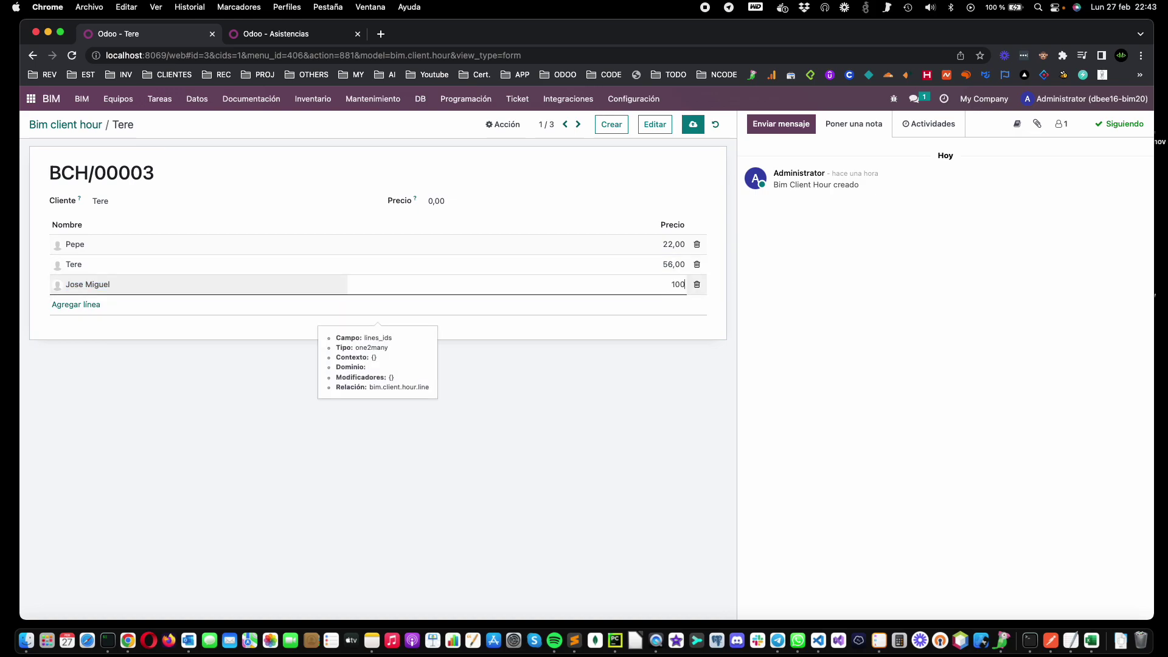
pyautogui.click(693, 125)
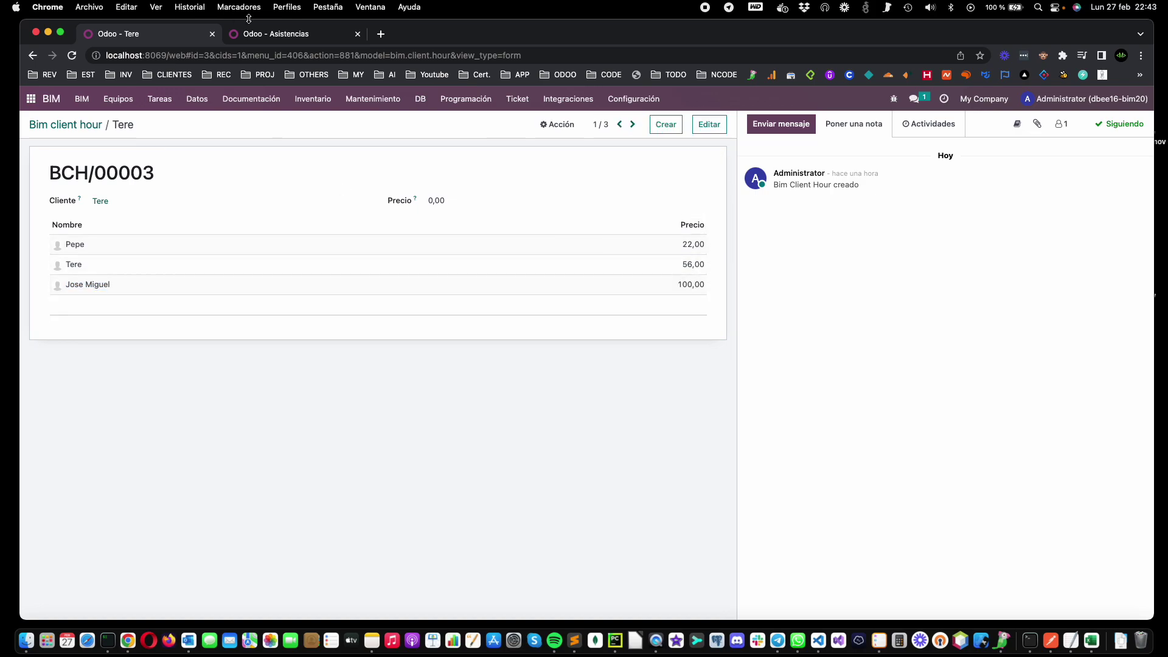
# Step: Remove the Hora extra type from the new employee's attendance record of 01/04/2023, keep its client hour, and save the row
pyautogui.click(250, 31)
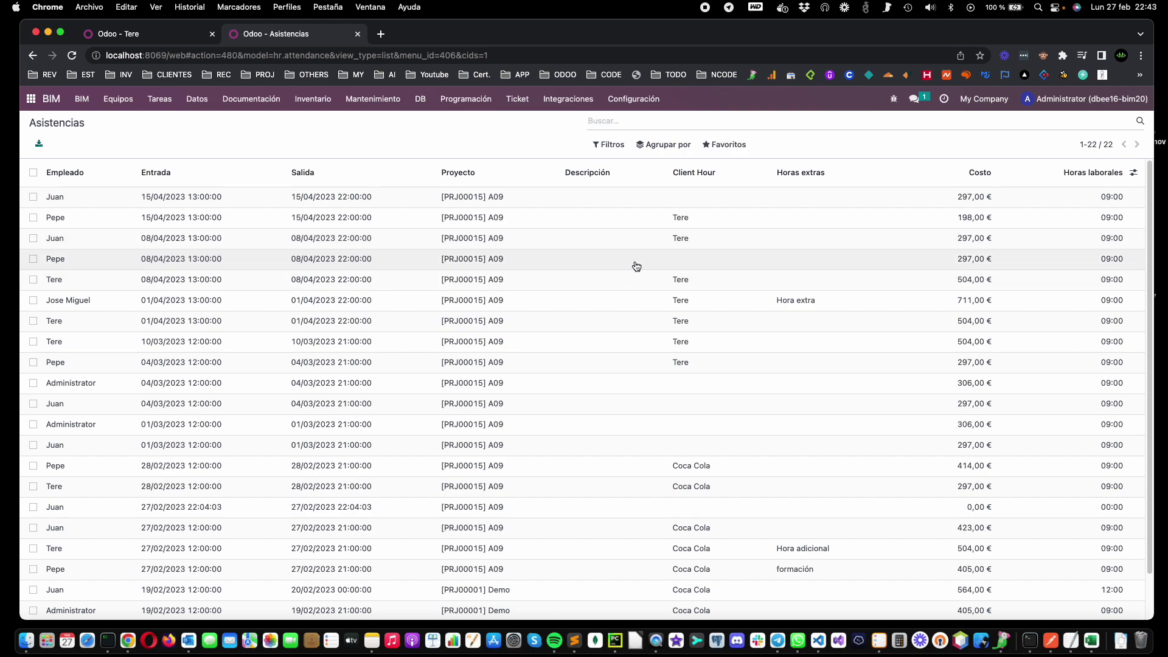
pyautogui.click(698, 197)
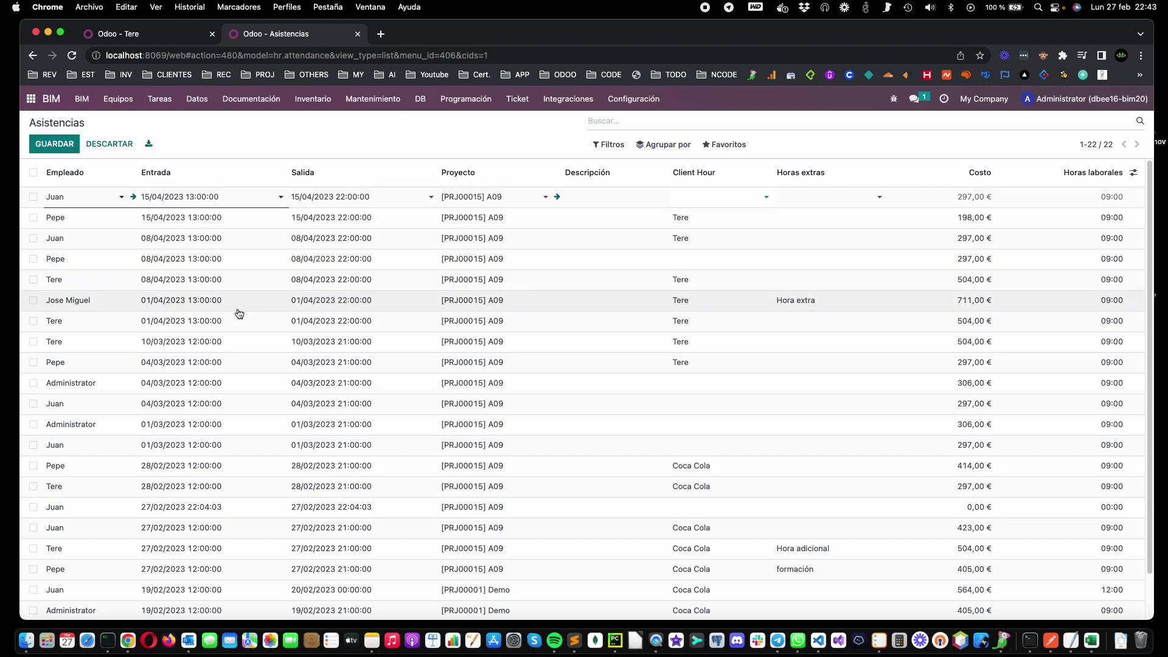
pyautogui.click(735, 301)
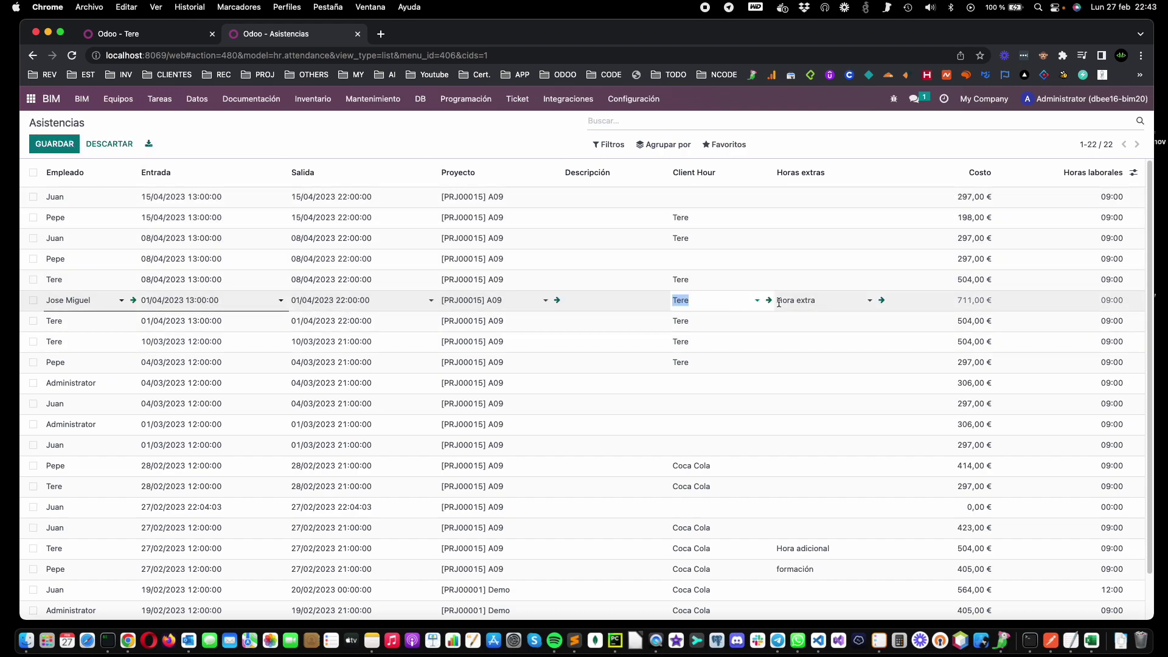
pyautogui.click(829, 300)
pyautogui.press('BackSpace')
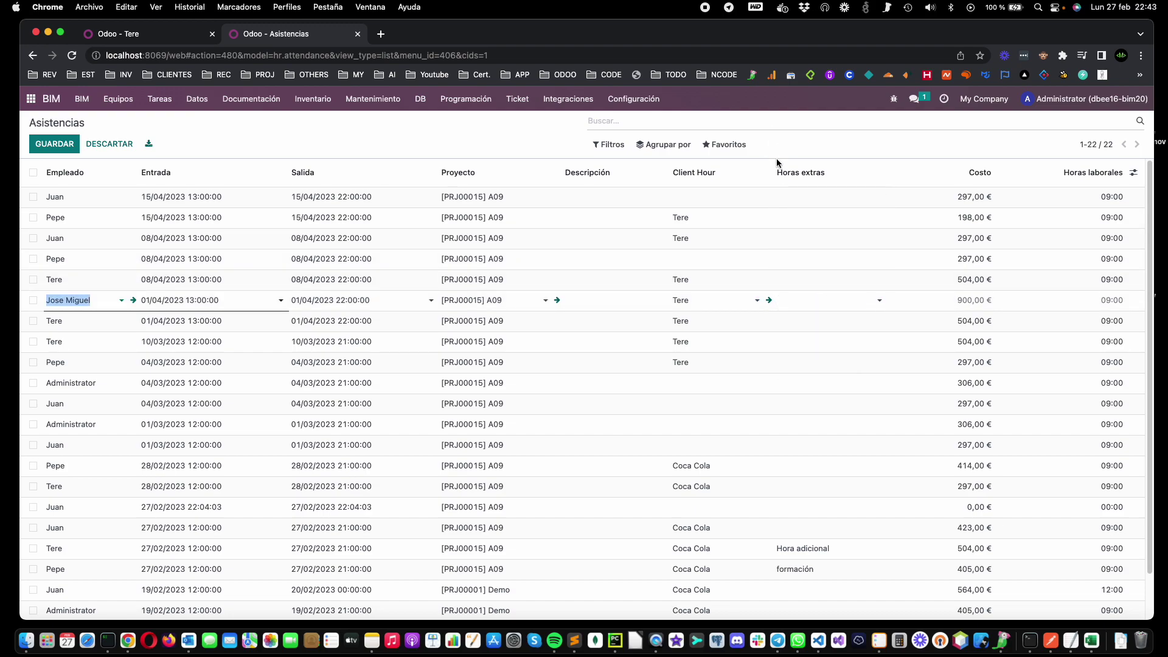
pyautogui.click(738, 303)
pyautogui.click(698, 320)
pyautogui.click(461, 137)
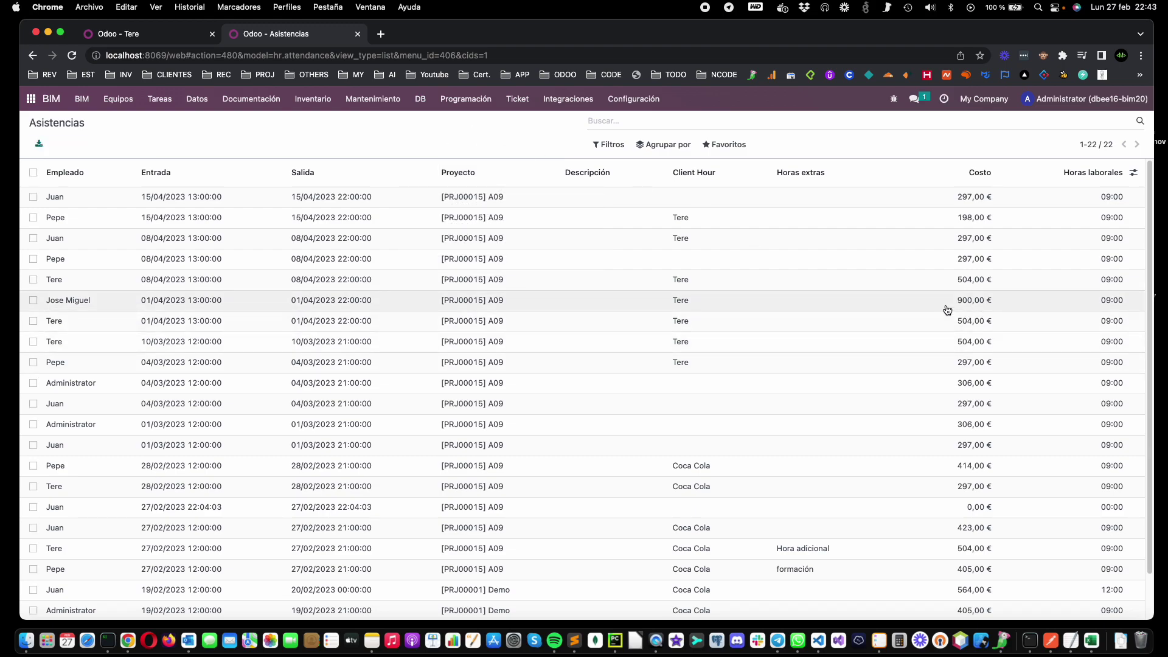
# Step: Compare the new employee's price in the client's hourly price list with the cost on the attendance record
pyautogui.click(137, 35)
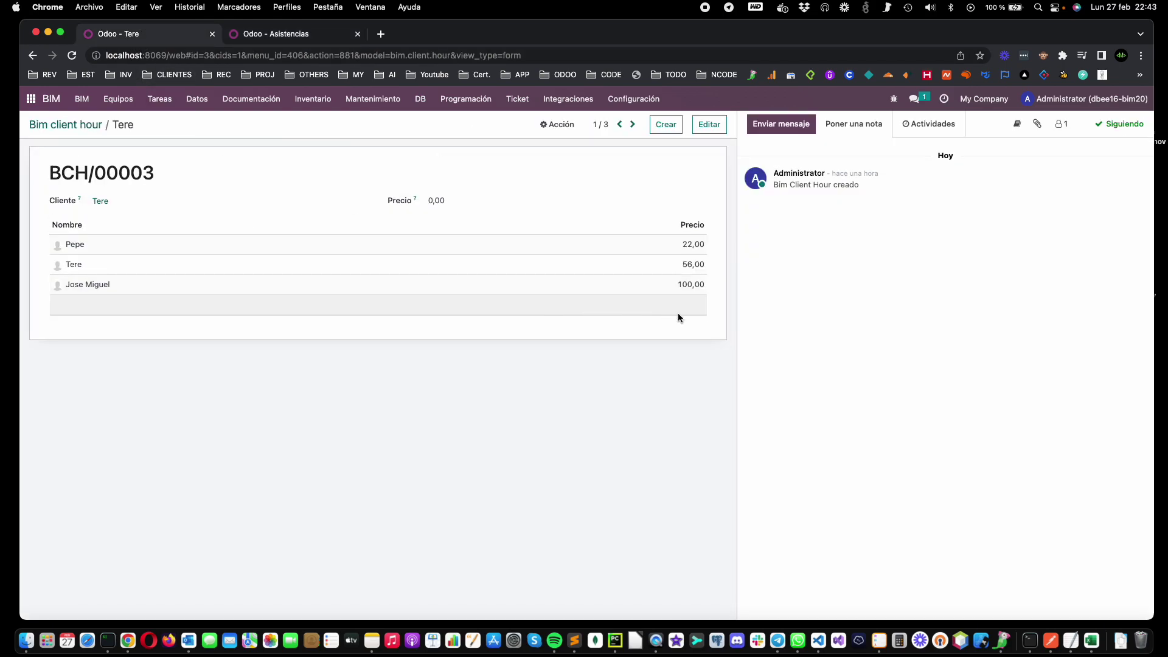
pyautogui.hotkey('ctrl', 'Tab')
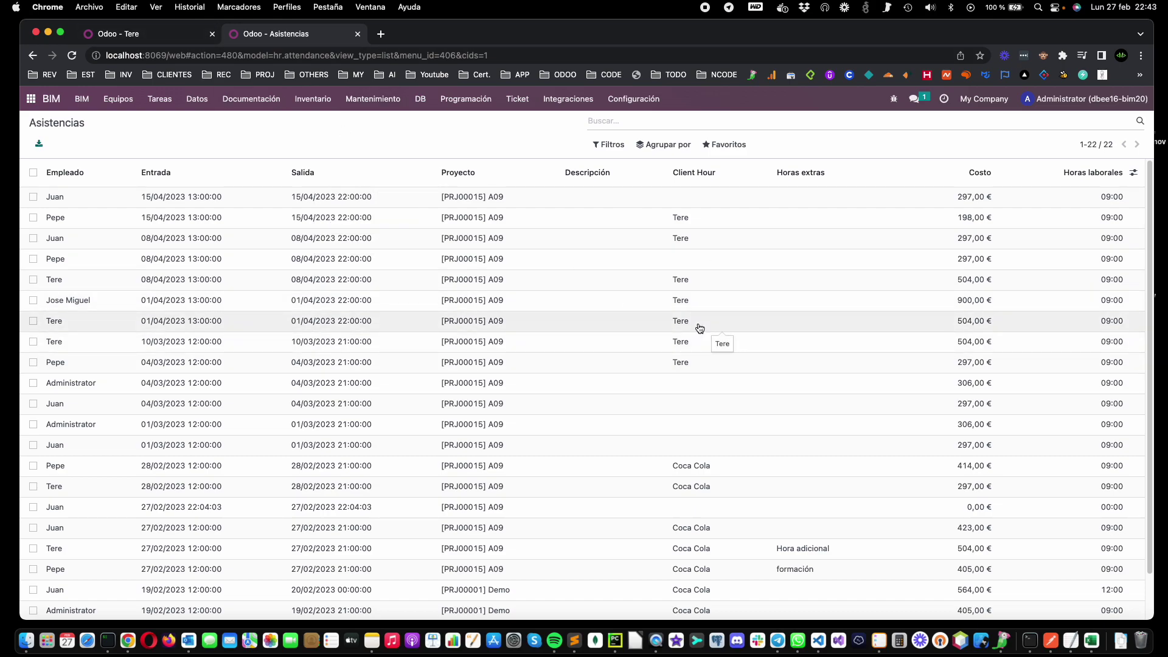
pyautogui.click(164, 38)
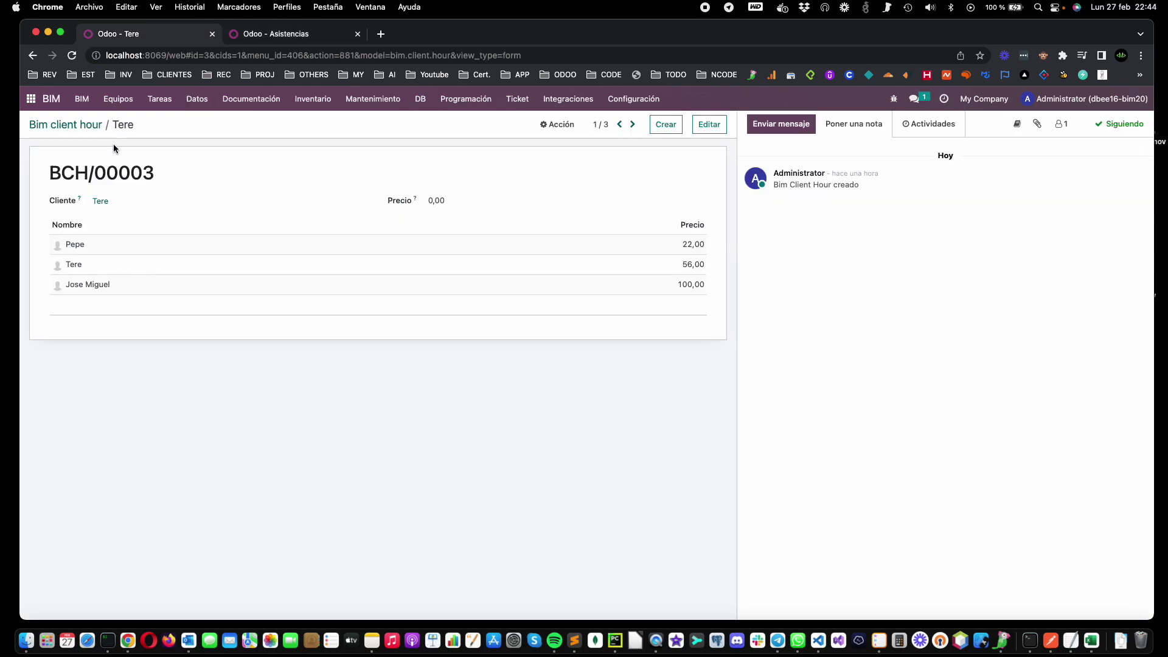
# Step: Reopen the BIM module from the Odoo app overview and display its Horas extras list
pyautogui.click(30, 98)
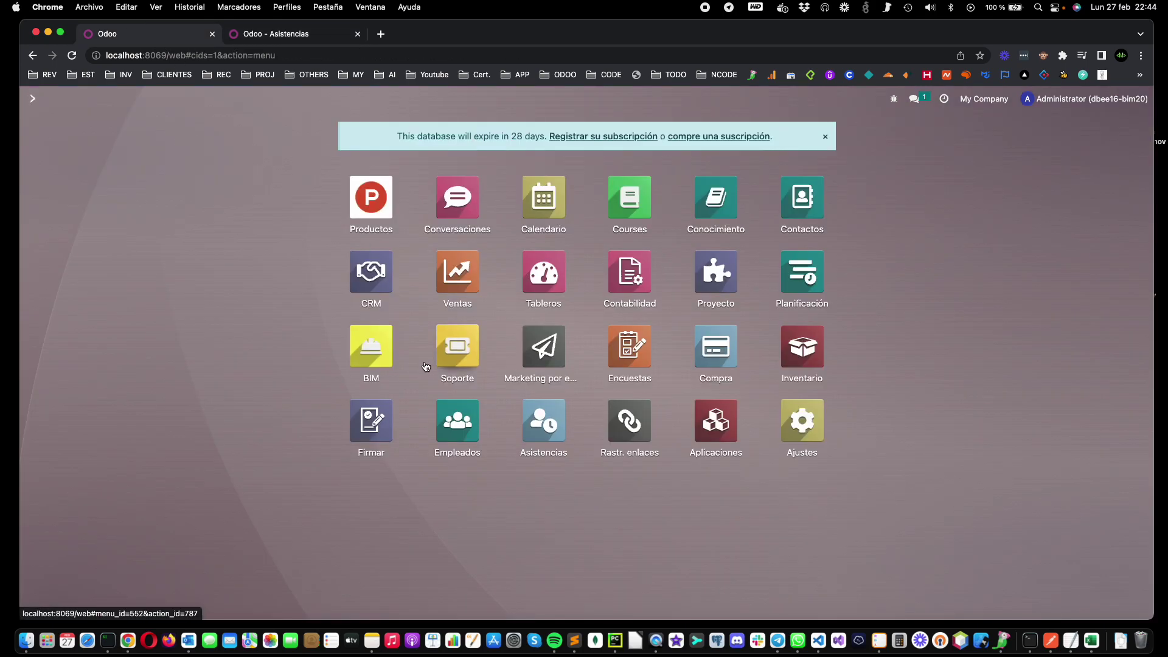
pyautogui.click(365, 356)
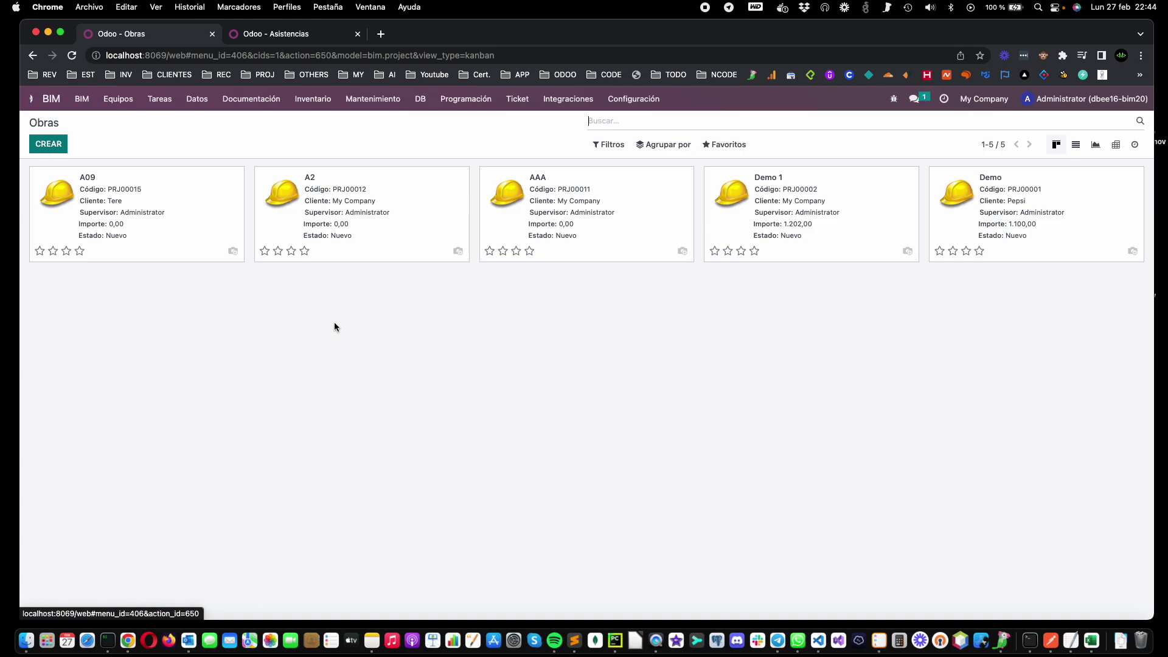
pyautogui.click(197, 99)
pyautogui.click(230, 152)
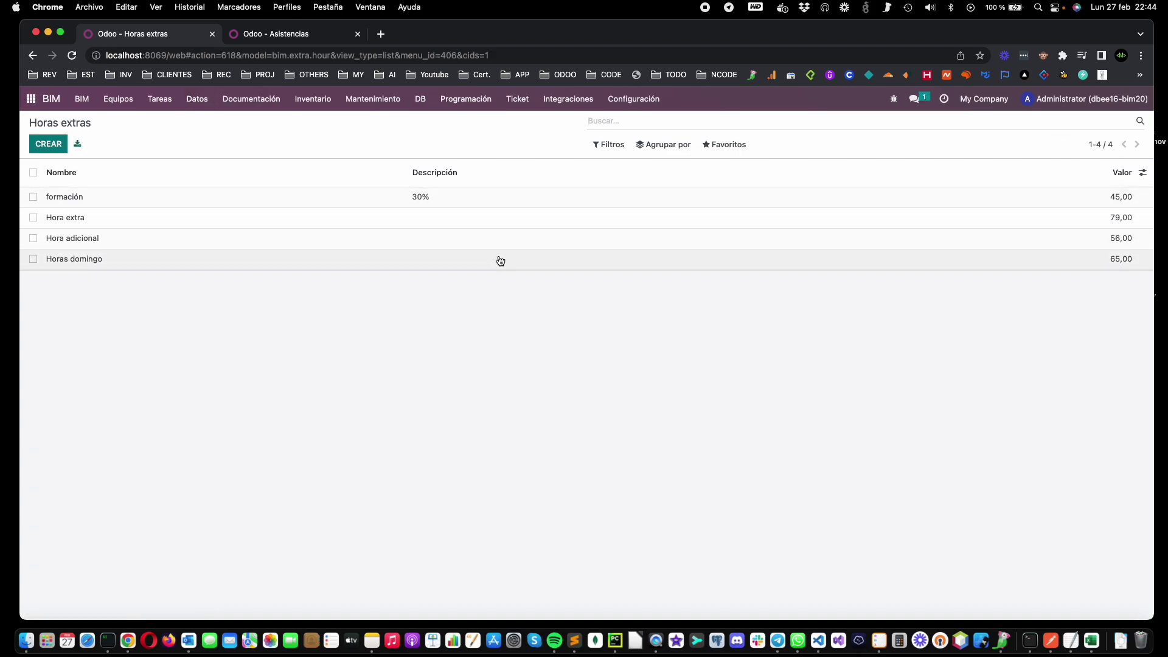
# Step: Open the Lista de precio por horas in the attendance list's browser tab
pyautogui.click(268, 39)
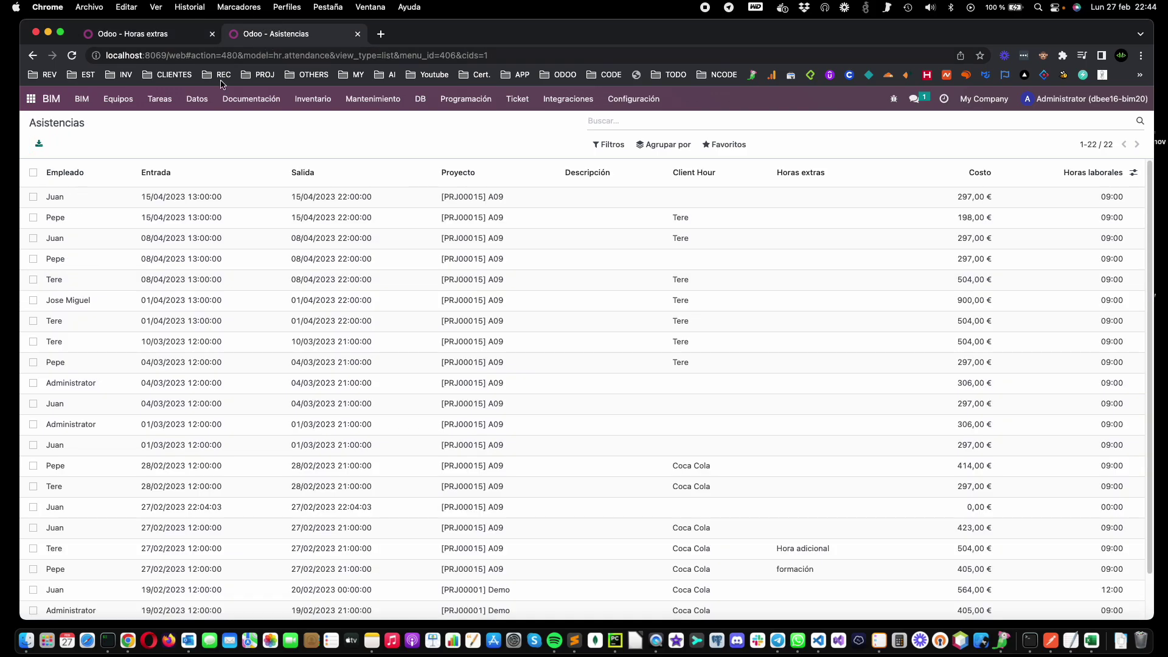
pyautogui.click(195, 100)
pyautogui.click(252, 201)
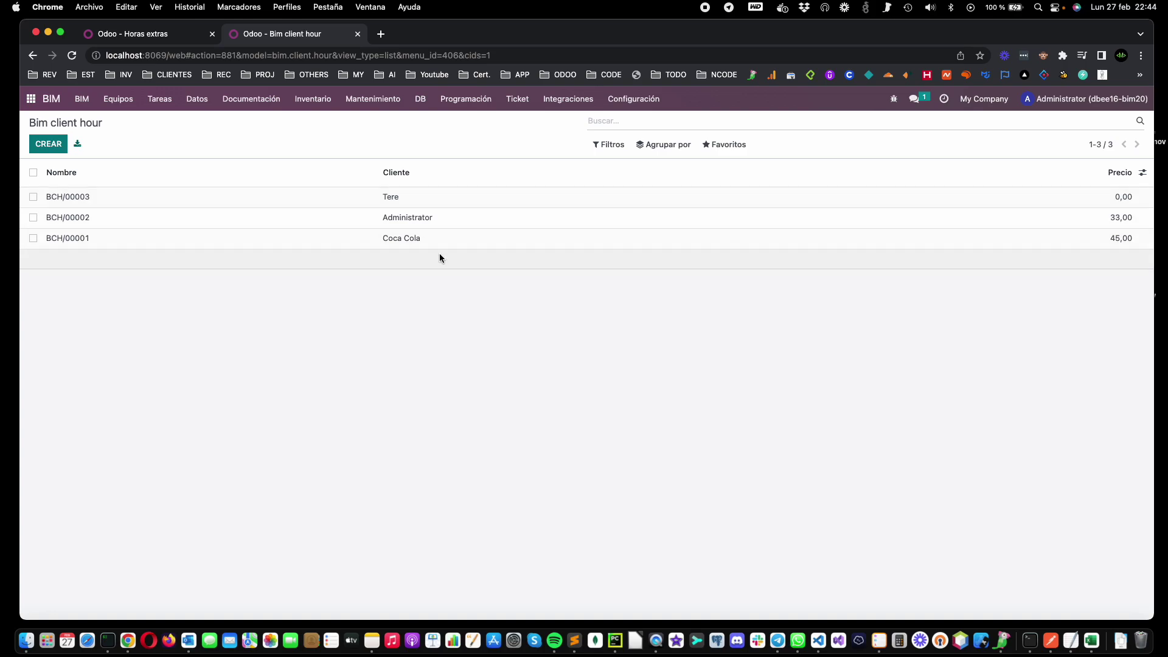